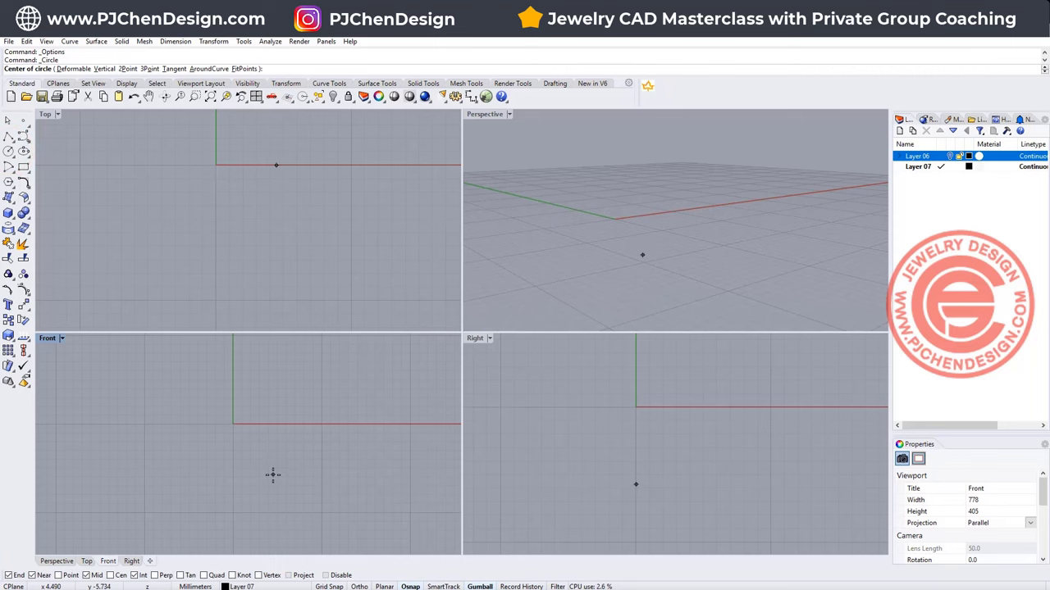
Draw a circle with an 8 mm radius centred on the origin in the Front view
key(Return)
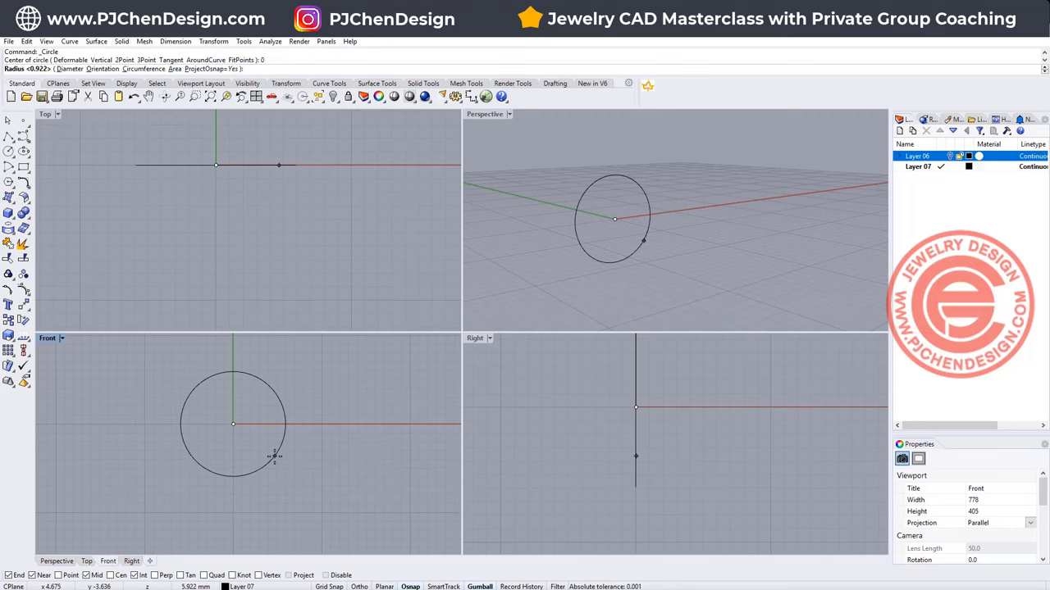
text(8)
key(Return)
right_drag(275, 456, 252, 489)
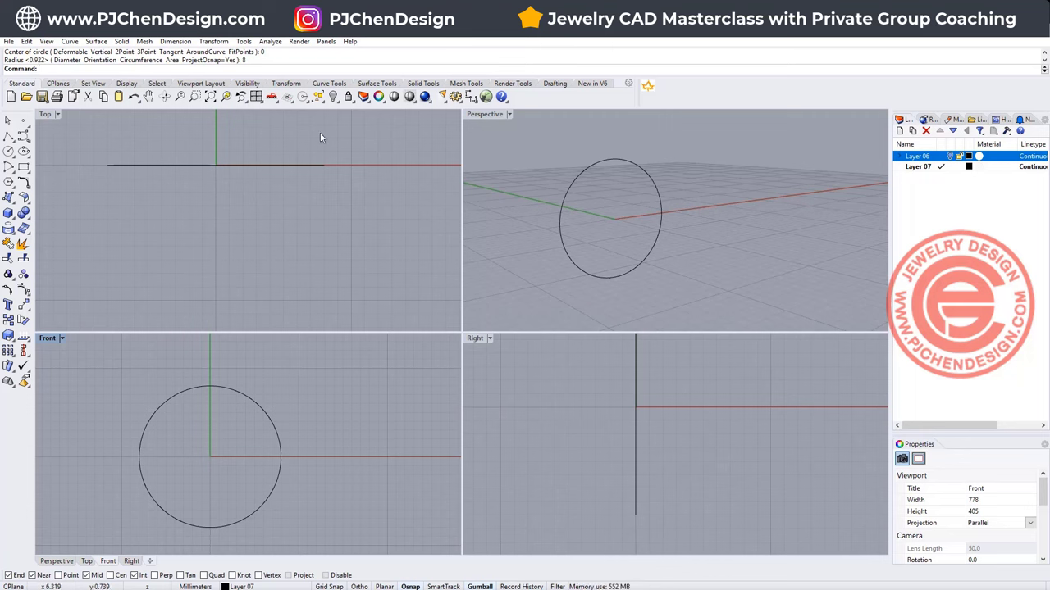
Show the hidden round gem mesh above the circle and examine it in the Top and Front views
click(333, 97)
click(263, 204)
click(217, 168)
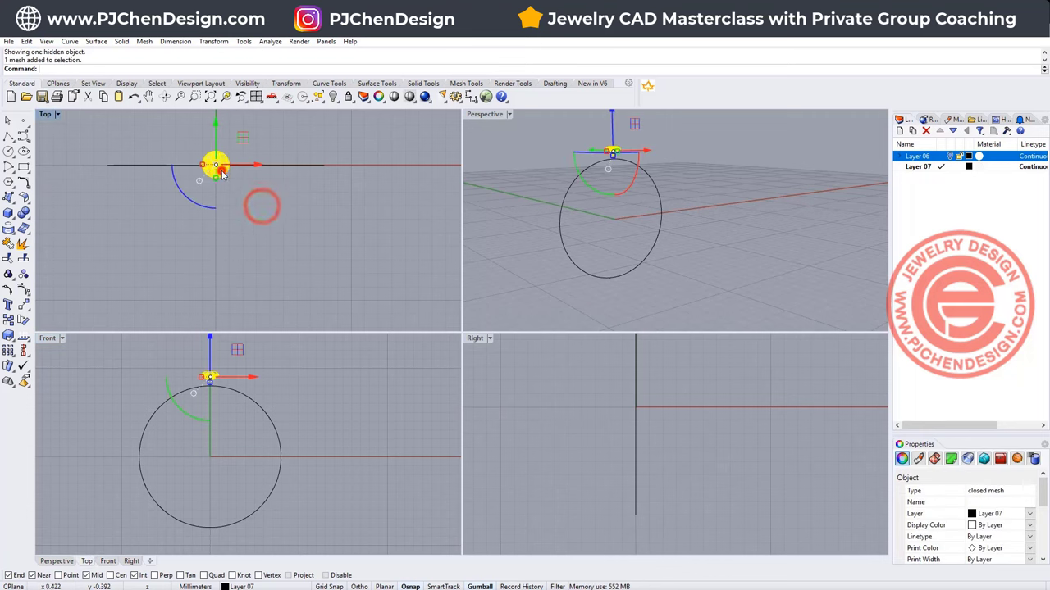
scroll(217, 387, up, 3)
click(292, 398)
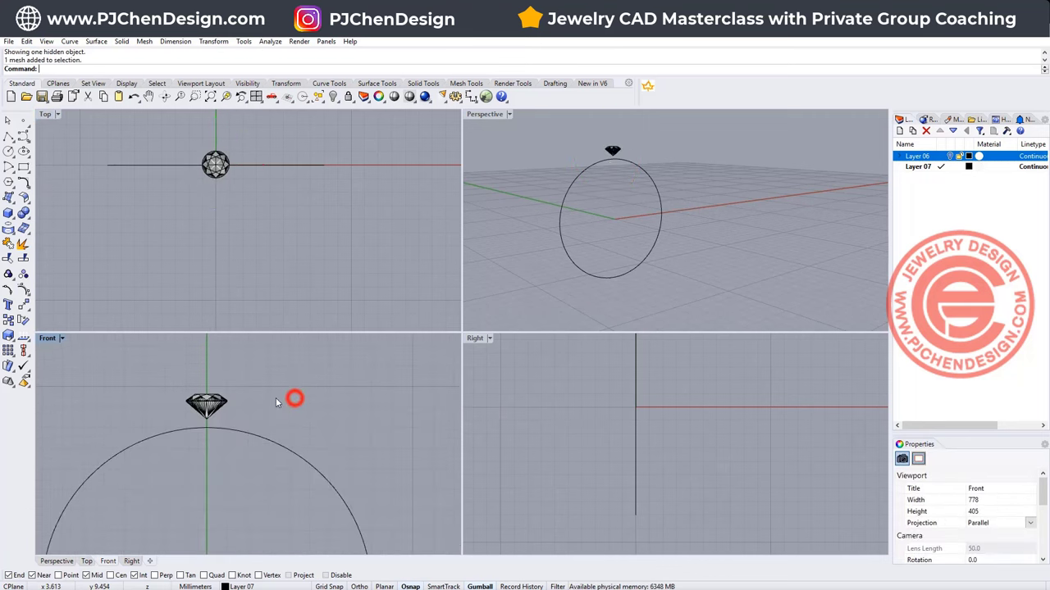
scroll(242, 215, up, 5)
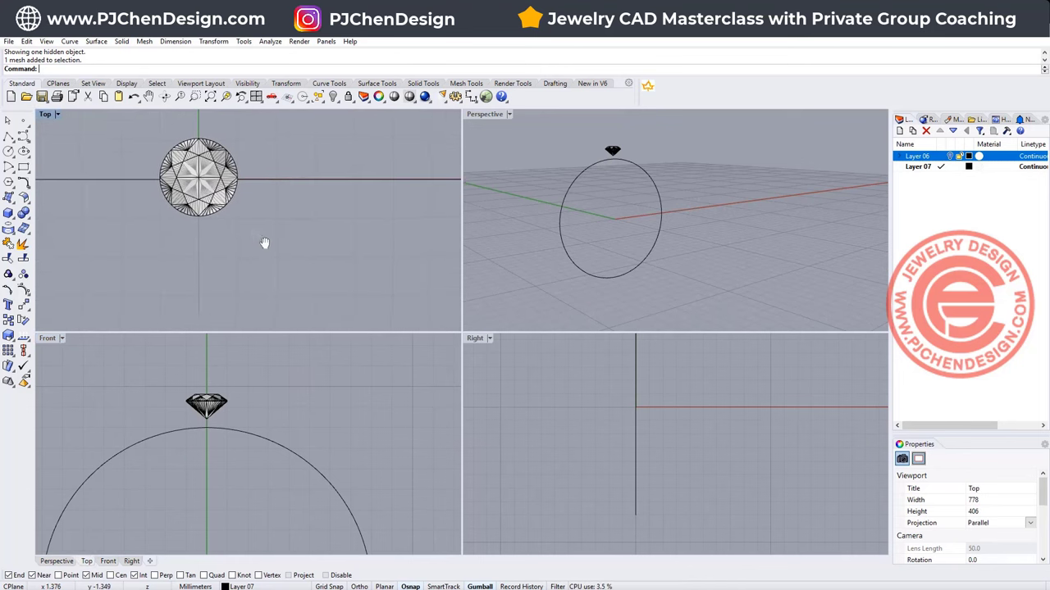
scroll(275, 259, up, 3)
click(260, 238)
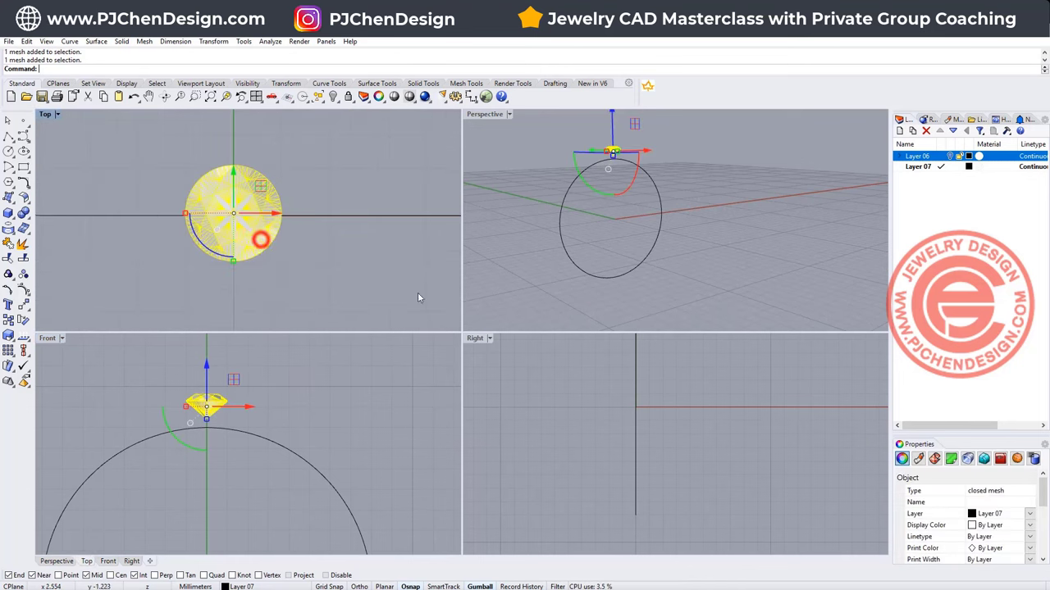
click(341, 269)
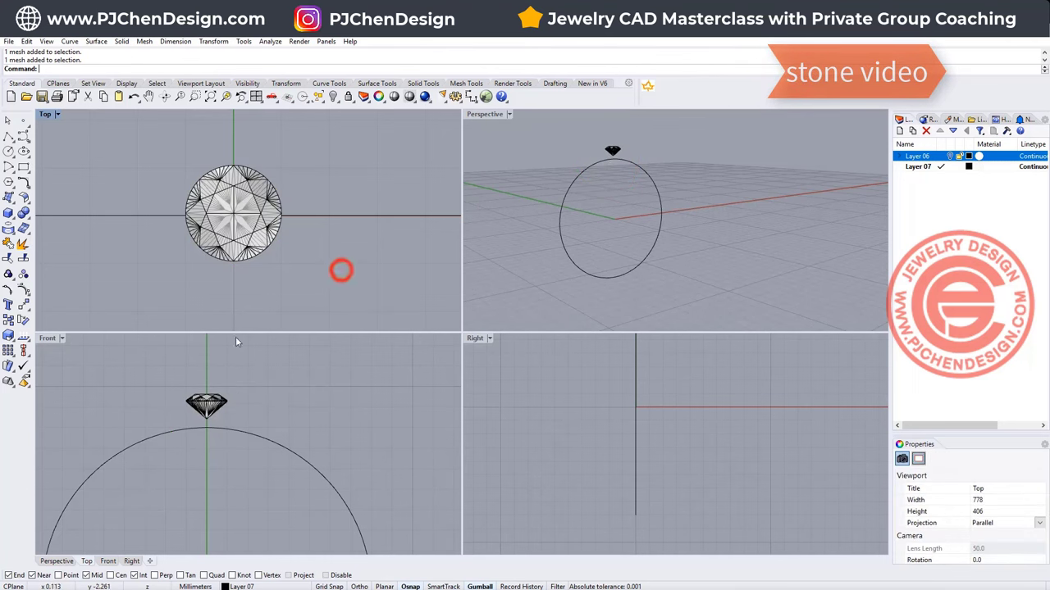
Polar array the gem around the origin in the Front view with 12 items over a 360-degree fill angle
double_click(48, 338)
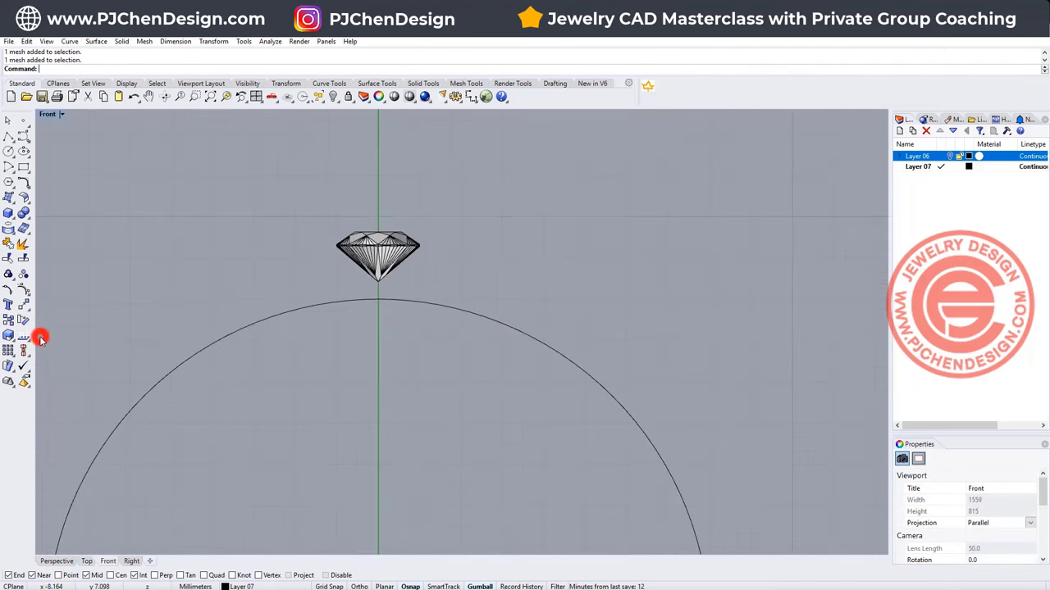
right_drag(392, 328, 329, 274)
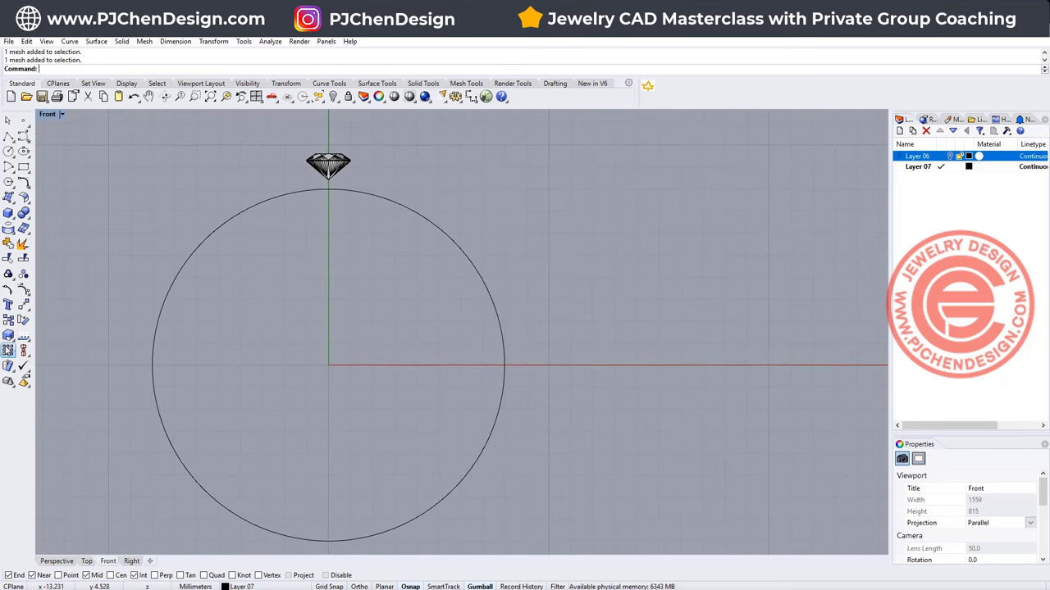
click(8, 351)
click(40, 356)
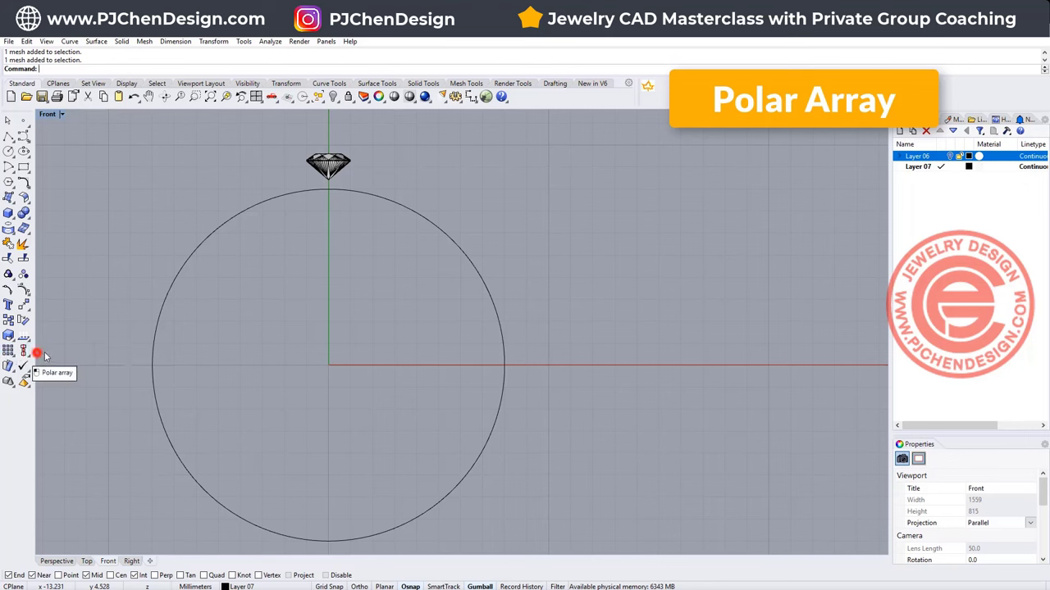
click(324, 162)
key(Return)
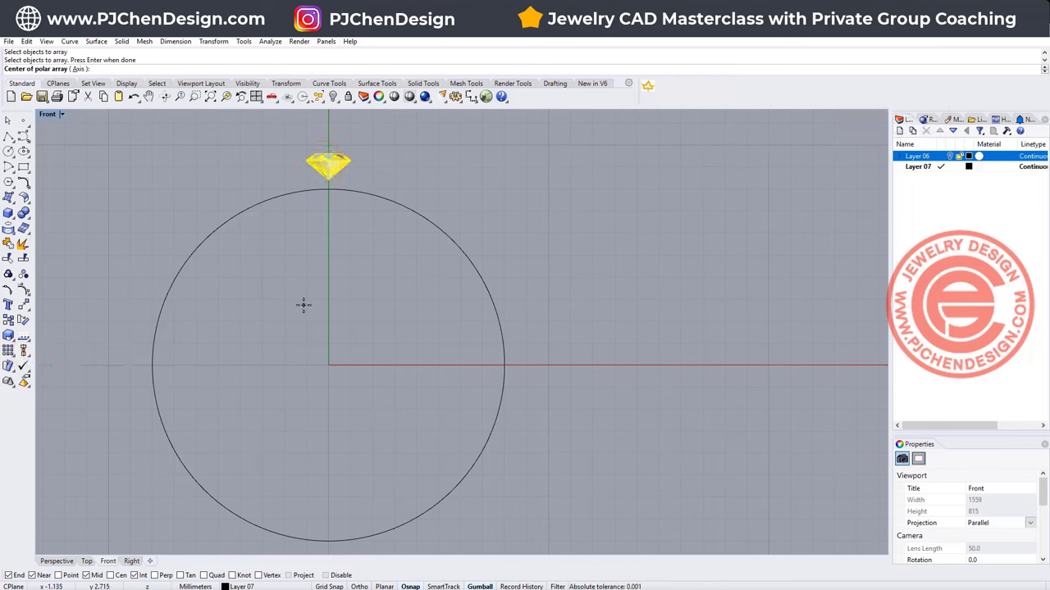
key(Return)
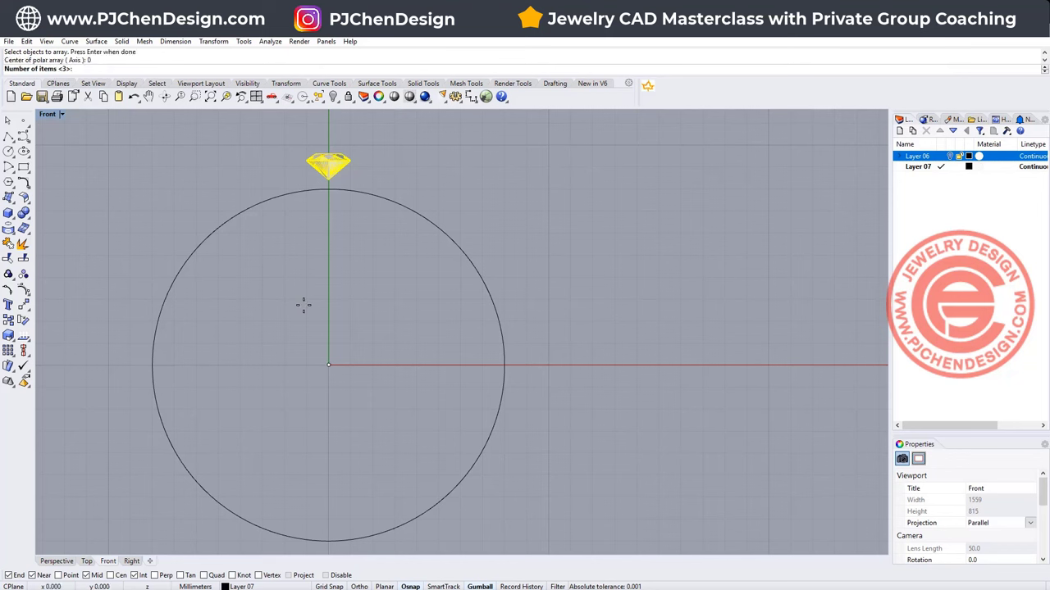
text(12)
key(Return)
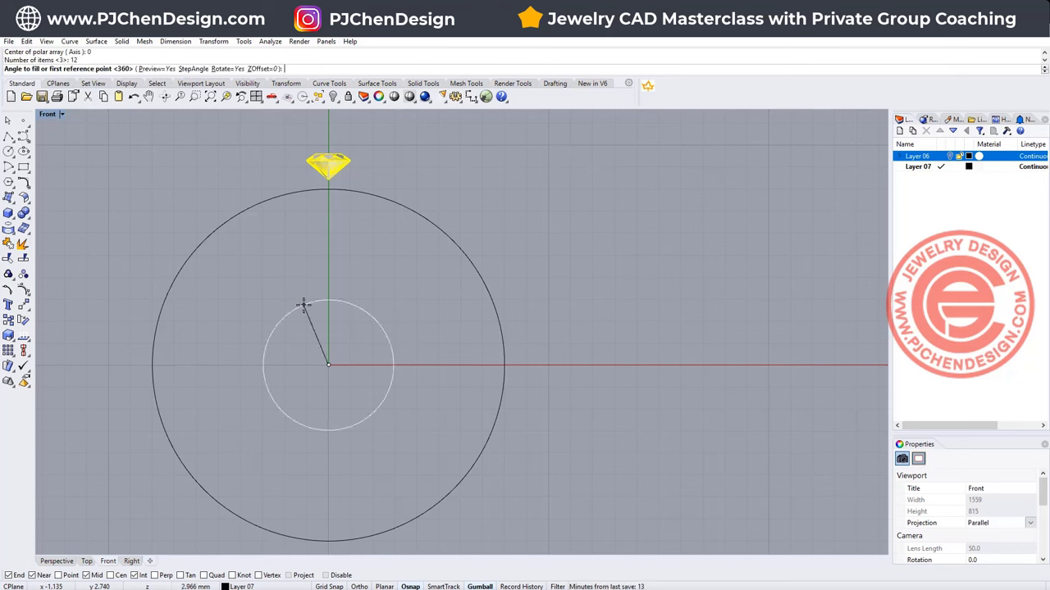
key(Return)
key(Return)
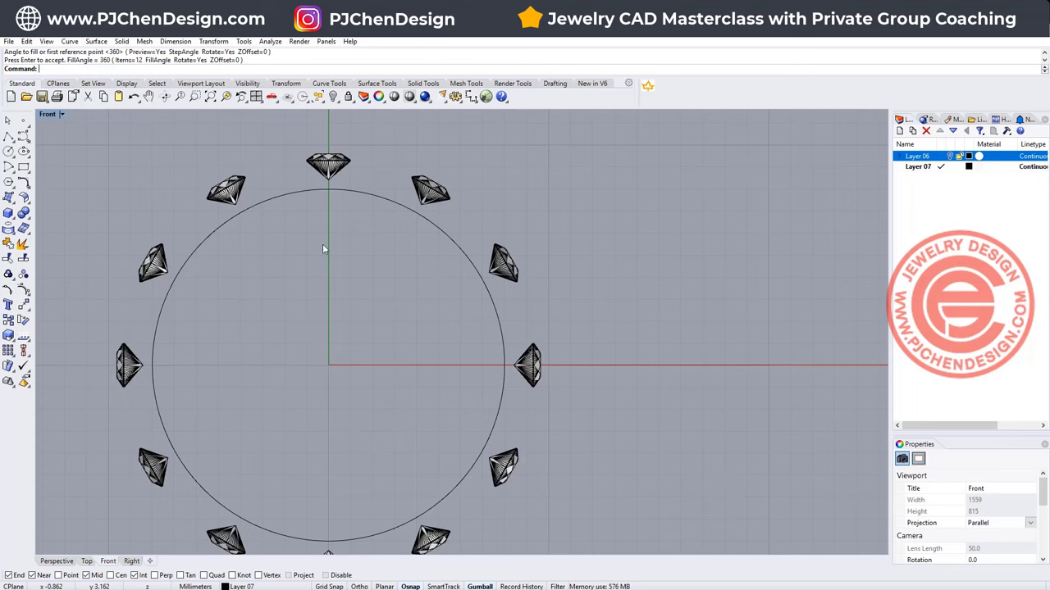
scroll(352, 271, down, 3)
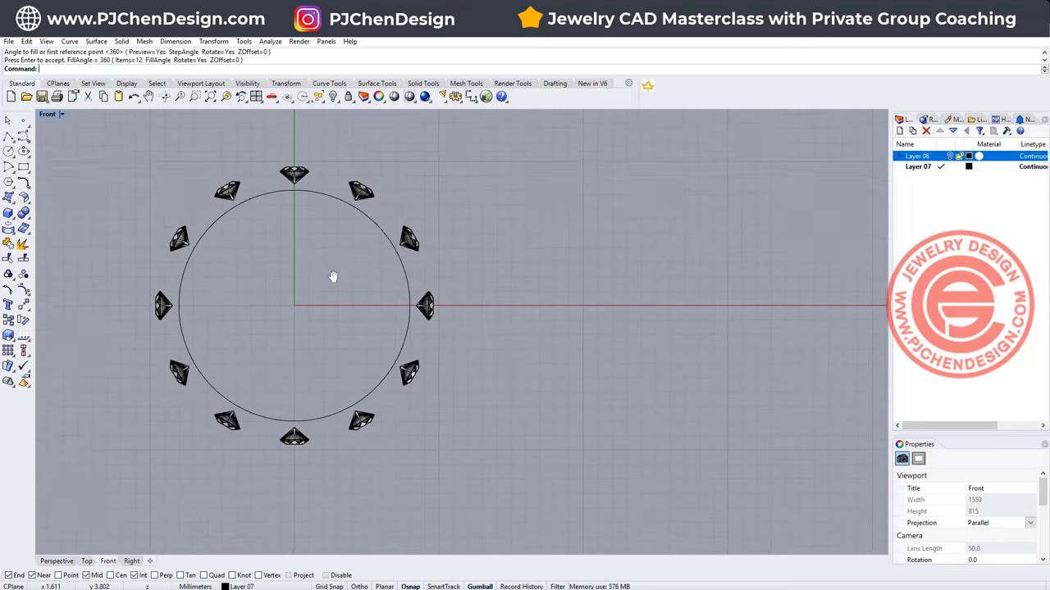
right_drag(301, 201, 288, 239)
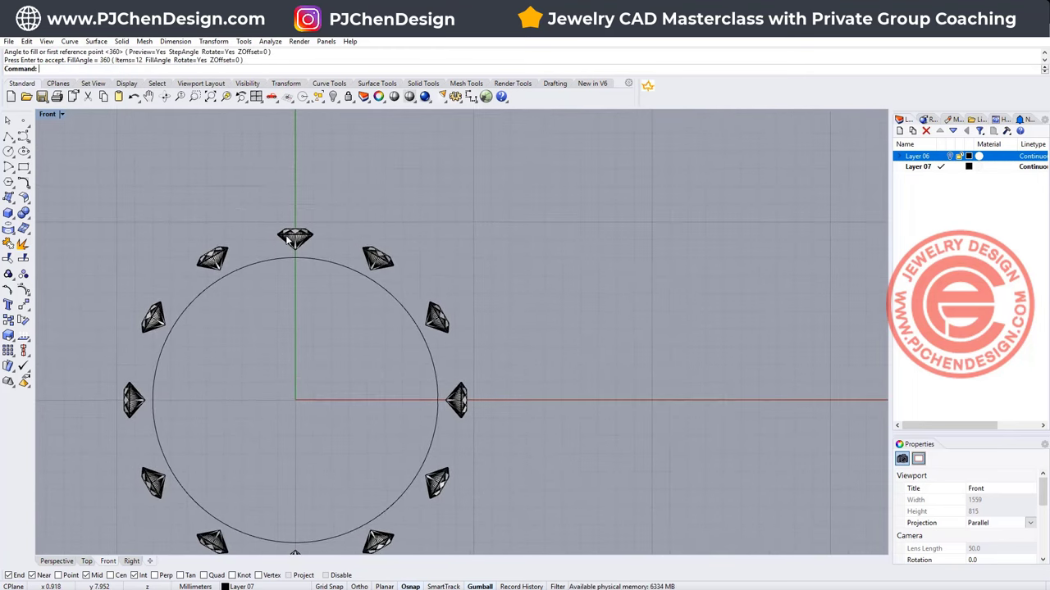
Draw a 3Point rectangle with conic corners, about 3.1 by 1.7 mm, starting at the circle's top quadrant and extending sideways and up in the Right view
double_click(46, 114)
scroll(628, 401, up, 2)
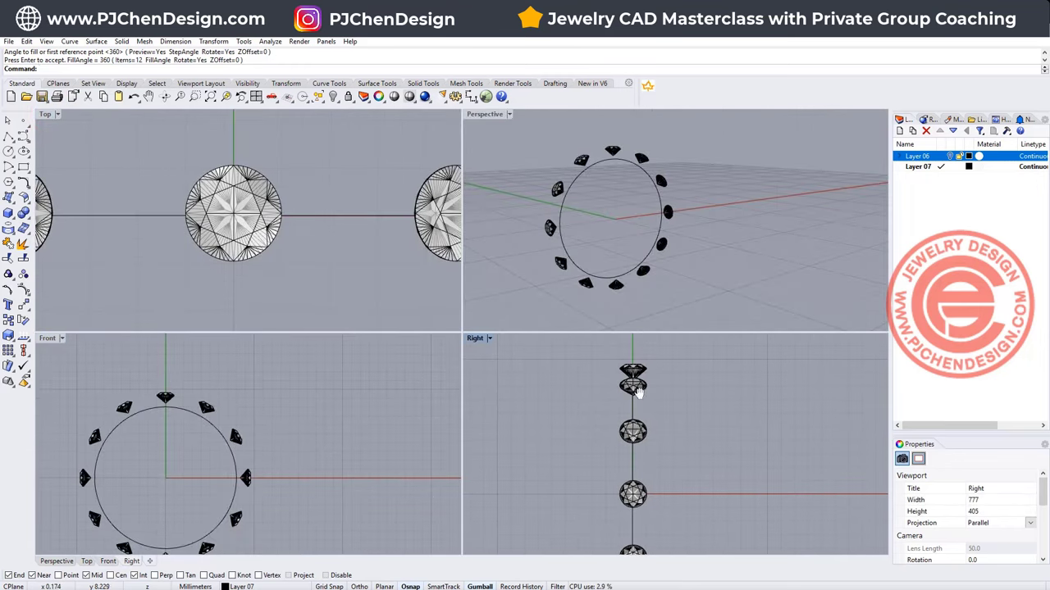
scroll(623, 406, up, 2)
click(24, 170)
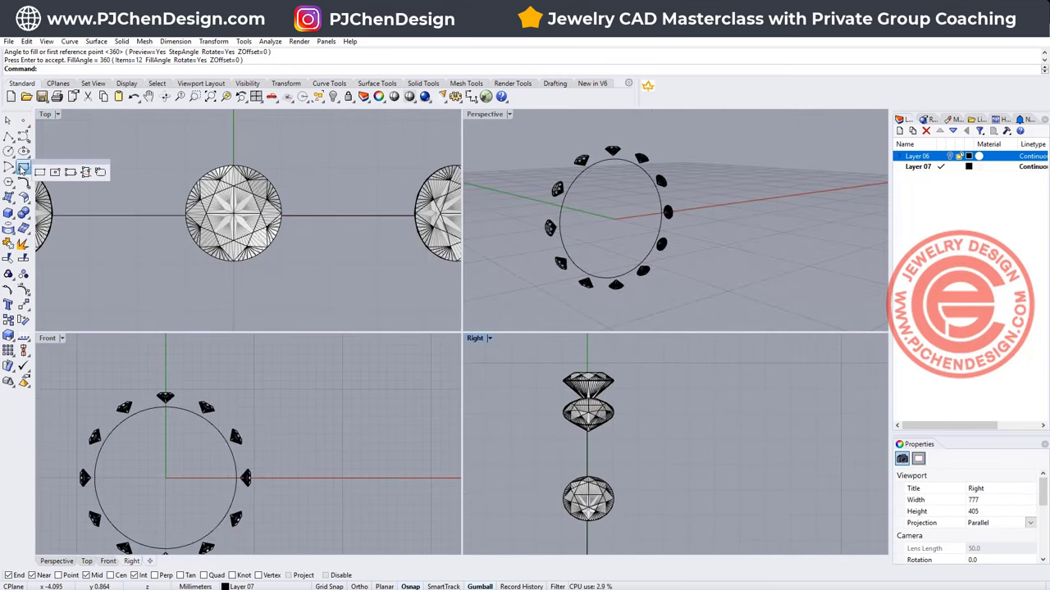
click(100, 172)
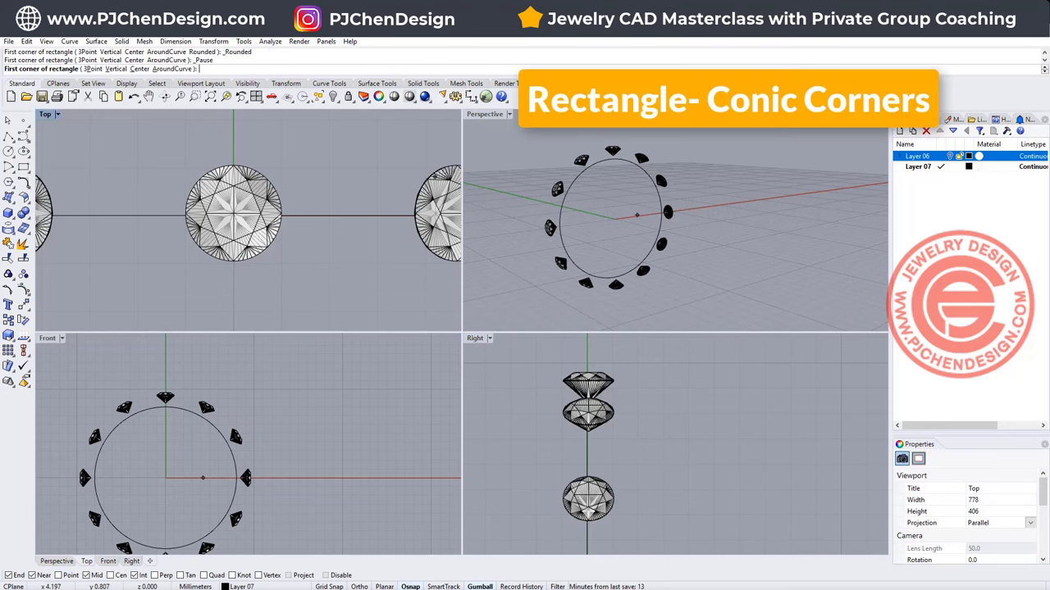
click(89, 69)
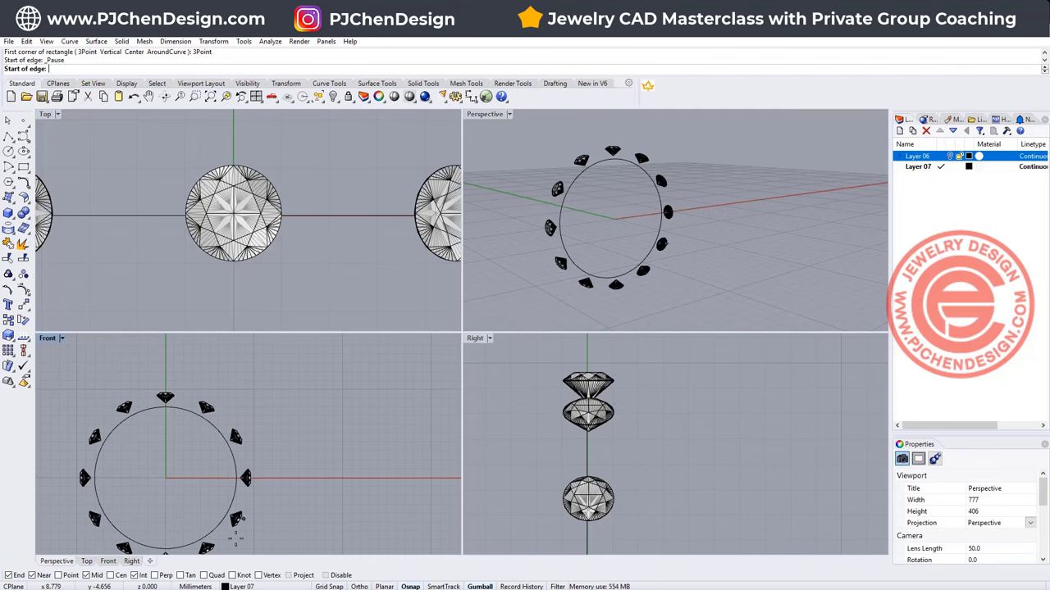
click(204, 575)
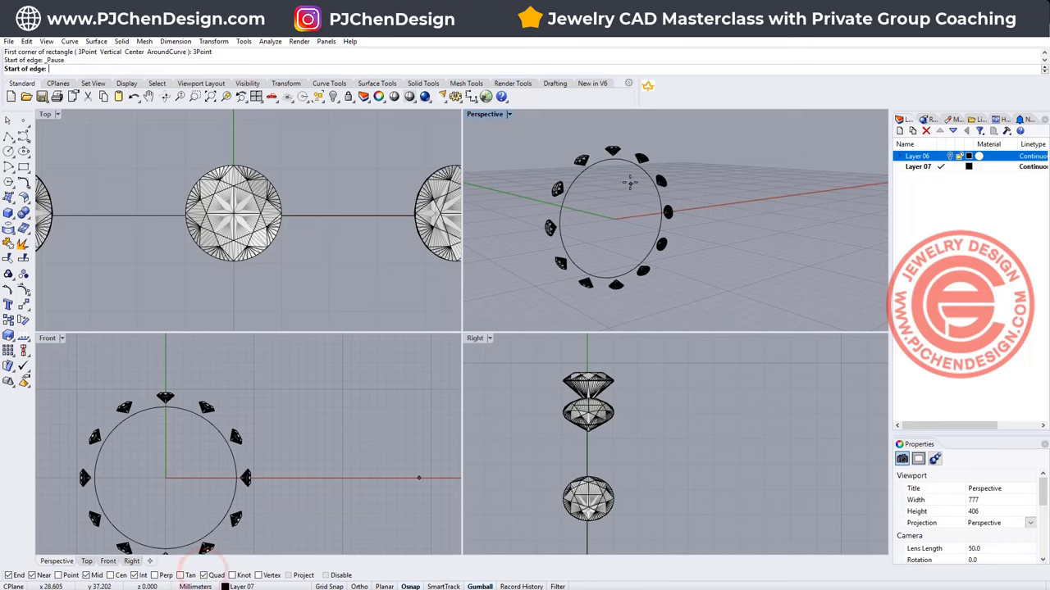
click(613, 160)
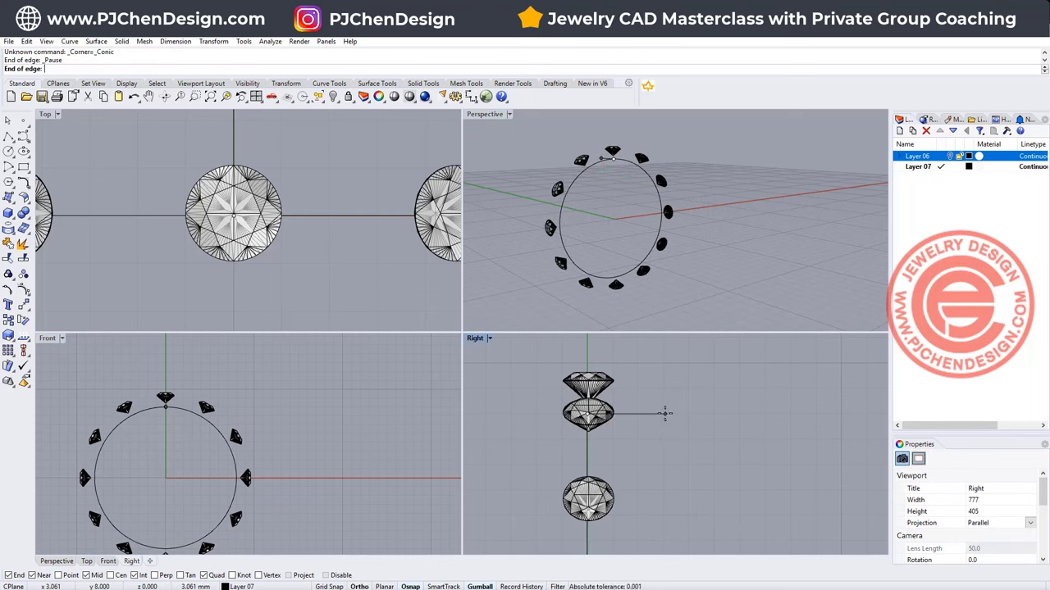
click(665, 412)
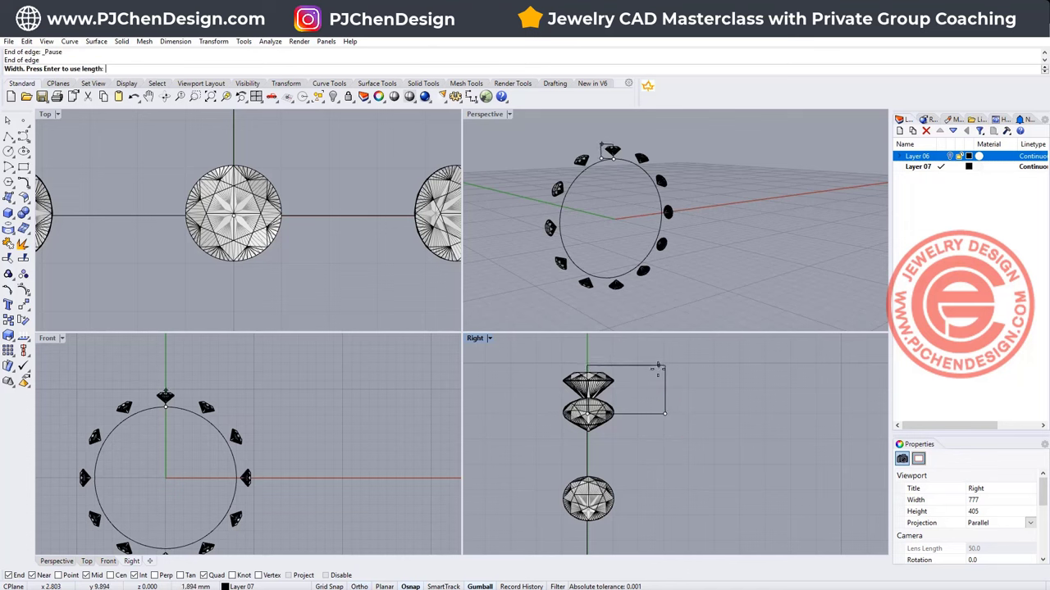
scroll(663, 363, up, 3)
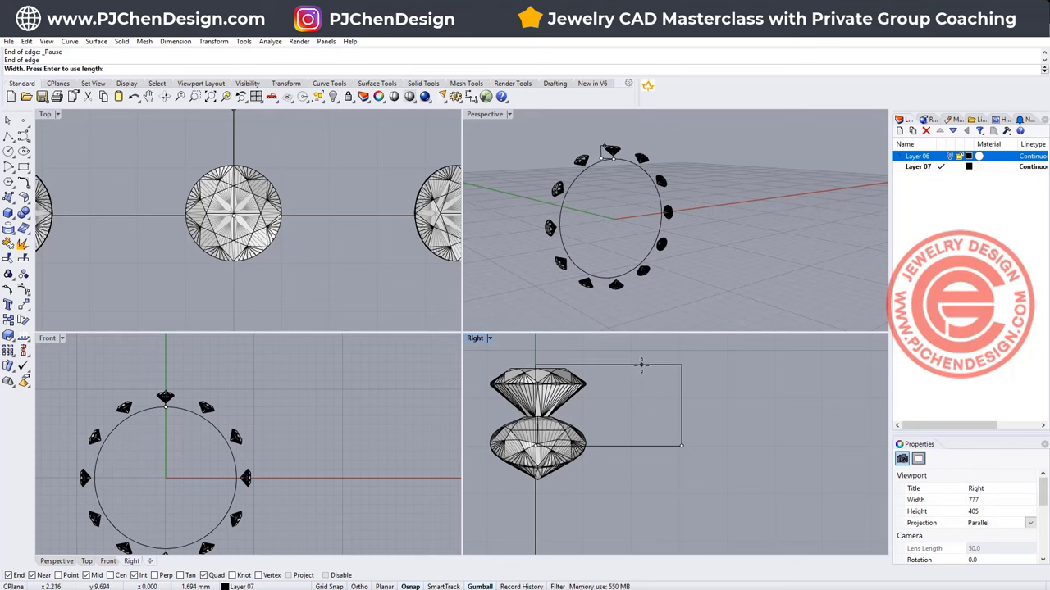
click(641, 366)
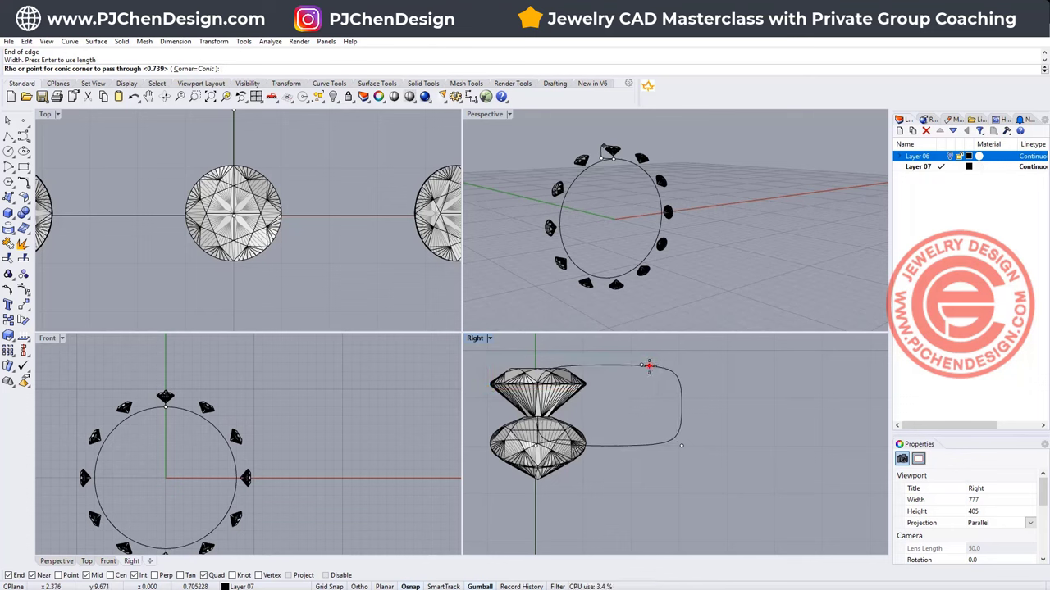
click(648, 365)
Move the rounded rectangle by its bottom midpoint onto the circle's top quadrant, centring it on the gem
click(680, 423)
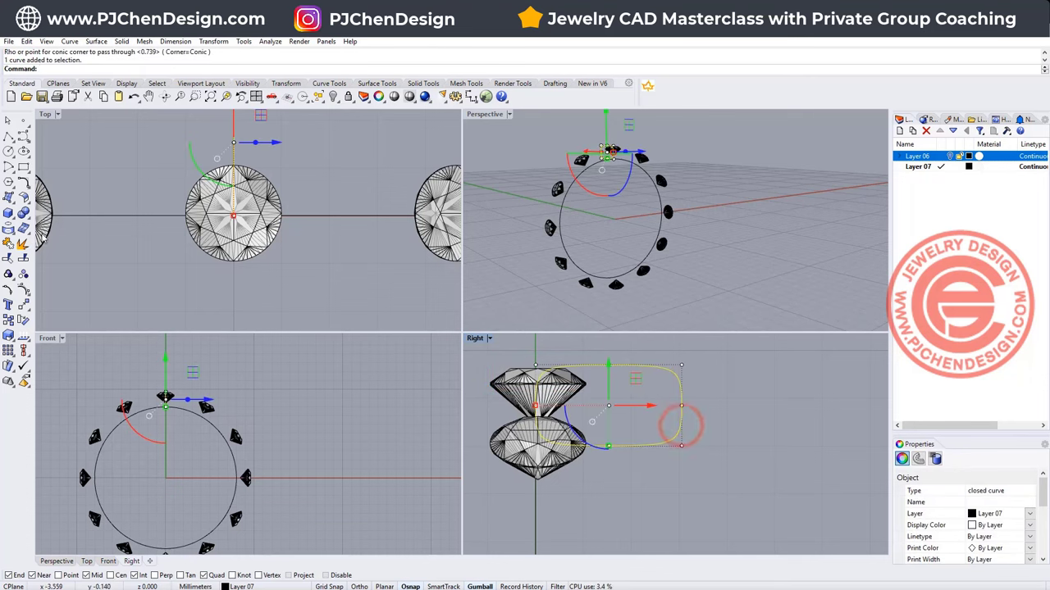
click(25, 306)
click(609, 446)
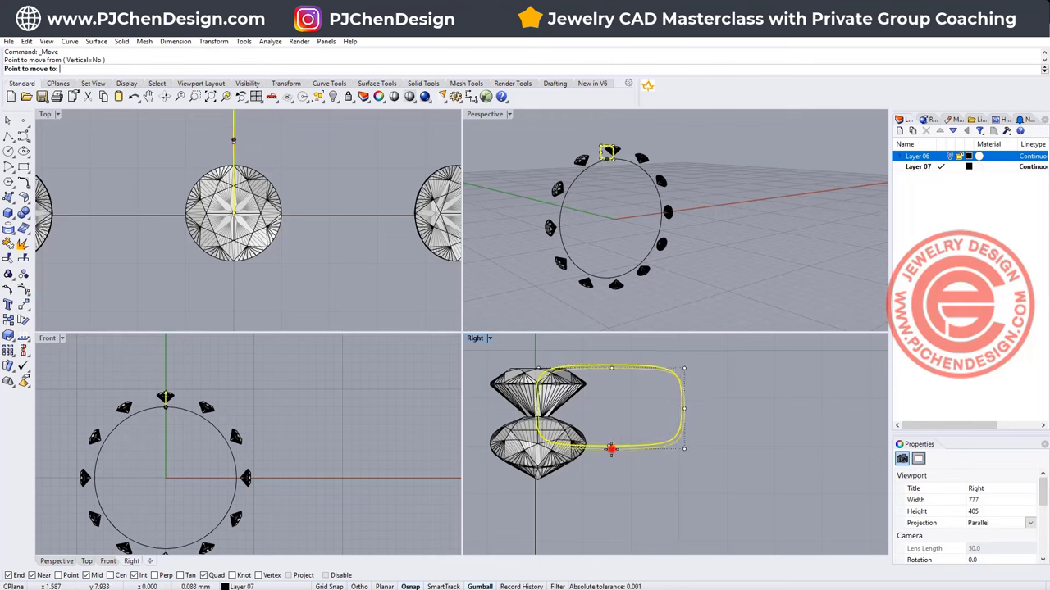
click(537, 445)
click(741, 253)
right_drag(740, 252, 718, 234)
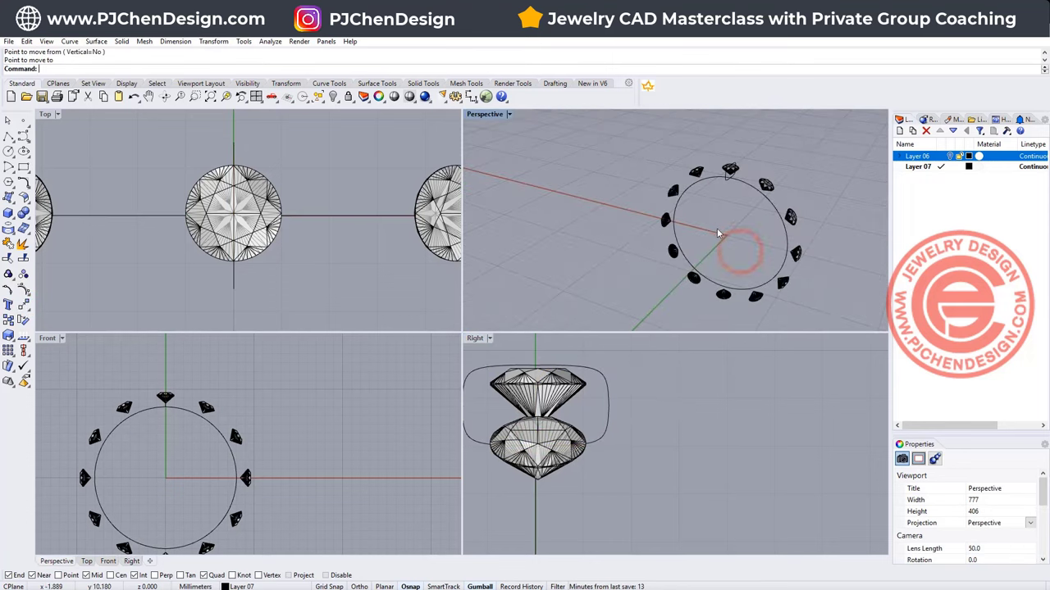
Rotate a copy of the rounded rectangle by -15 degrees about the origin in the Front view, starting from the vertical axis
click(246, 215)
scroll(250, 215, down, 3)
scroll(246, 194, up, 3)
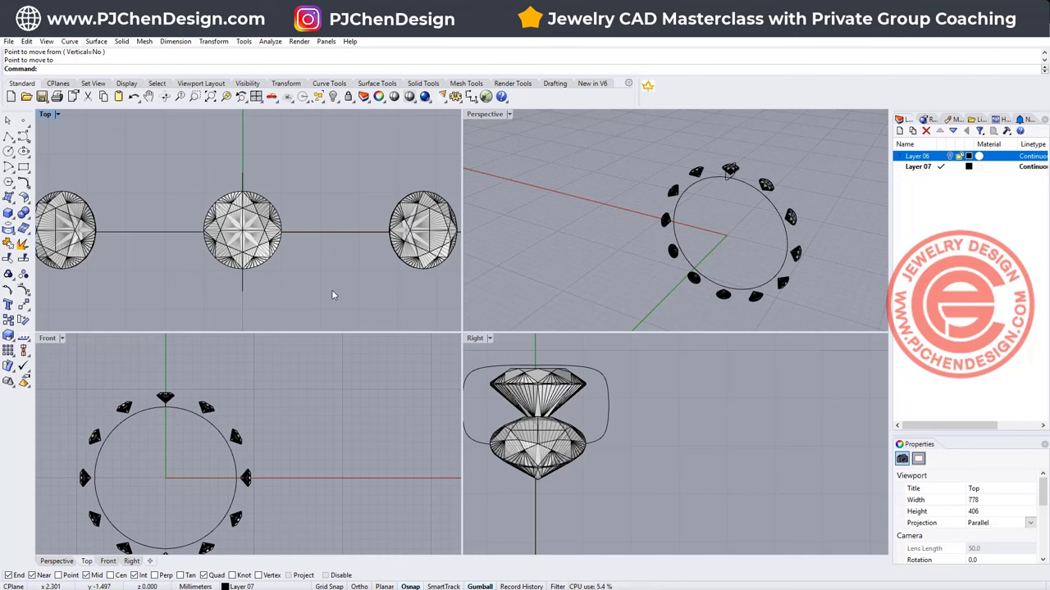
click(269, 284)
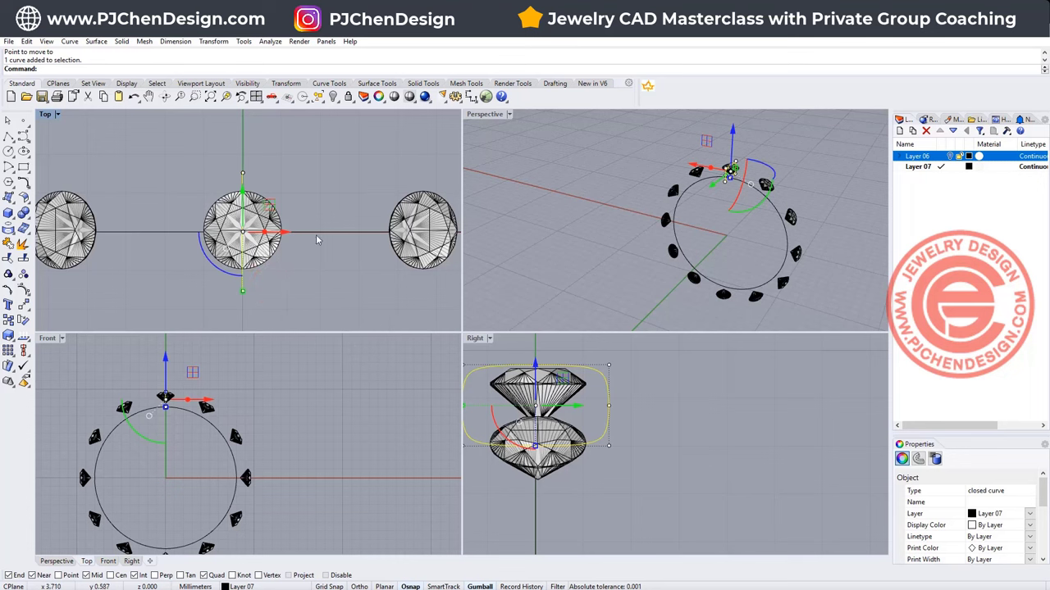
right_drag(307, 281, 400, 254)
double_click(46, 339)
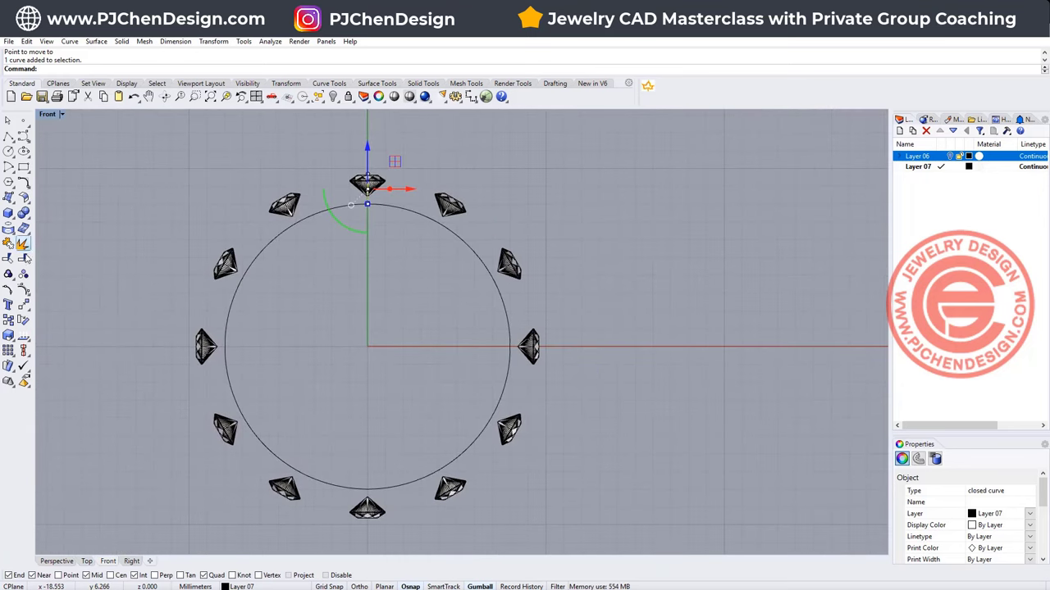
click(23, 321)
text(0)
key(Return)
click(371, 137)
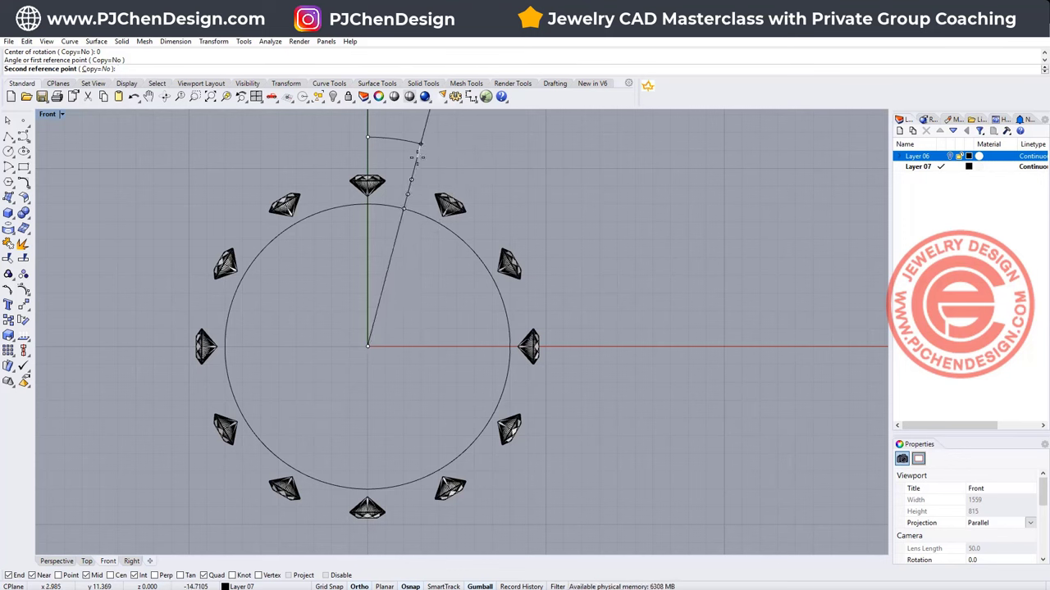
click(95, 69)
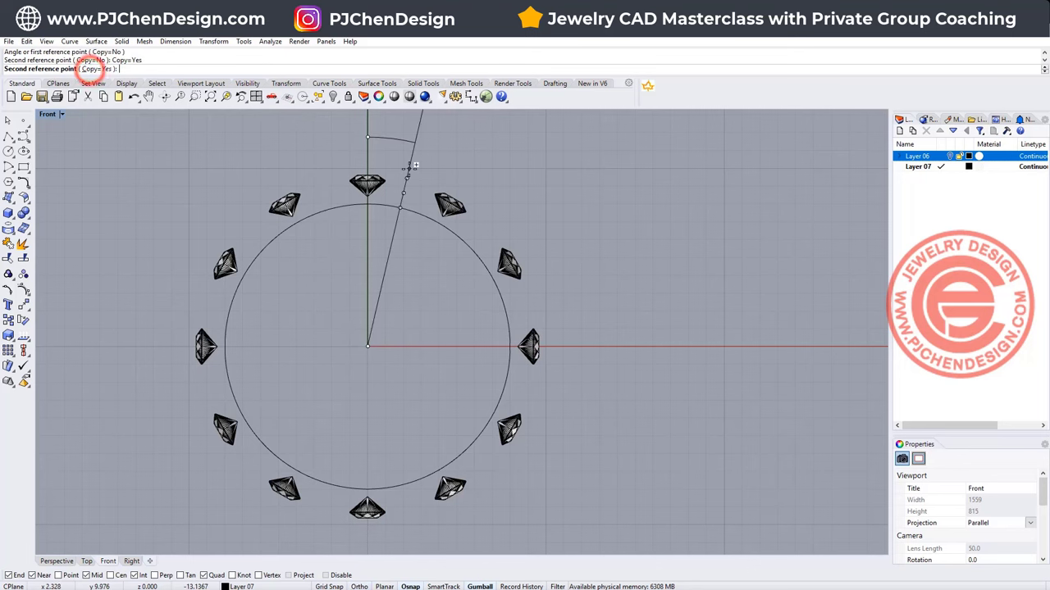
text(-1)
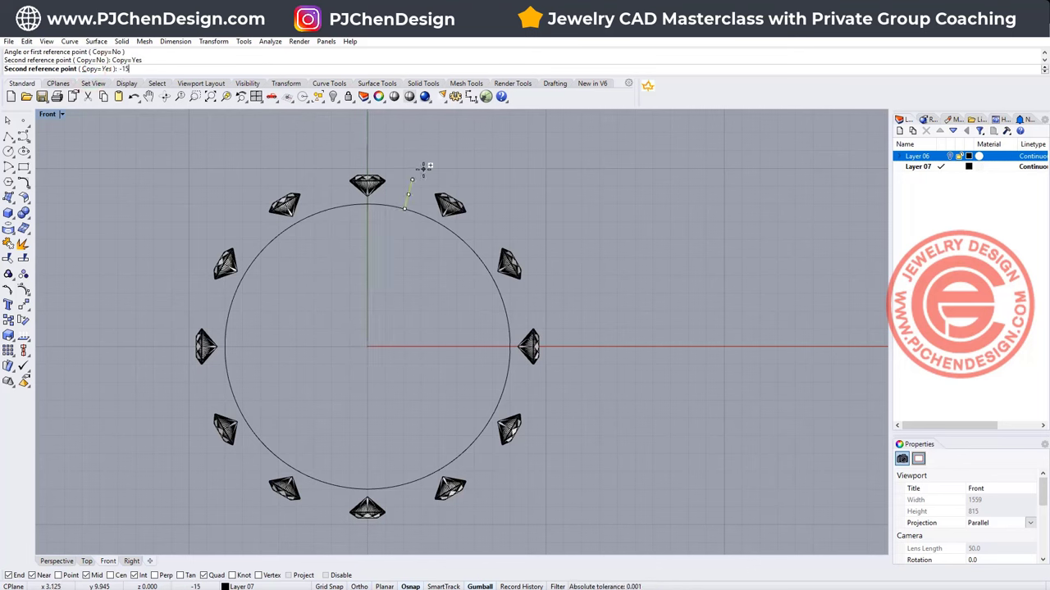
text(5)
key(Return)
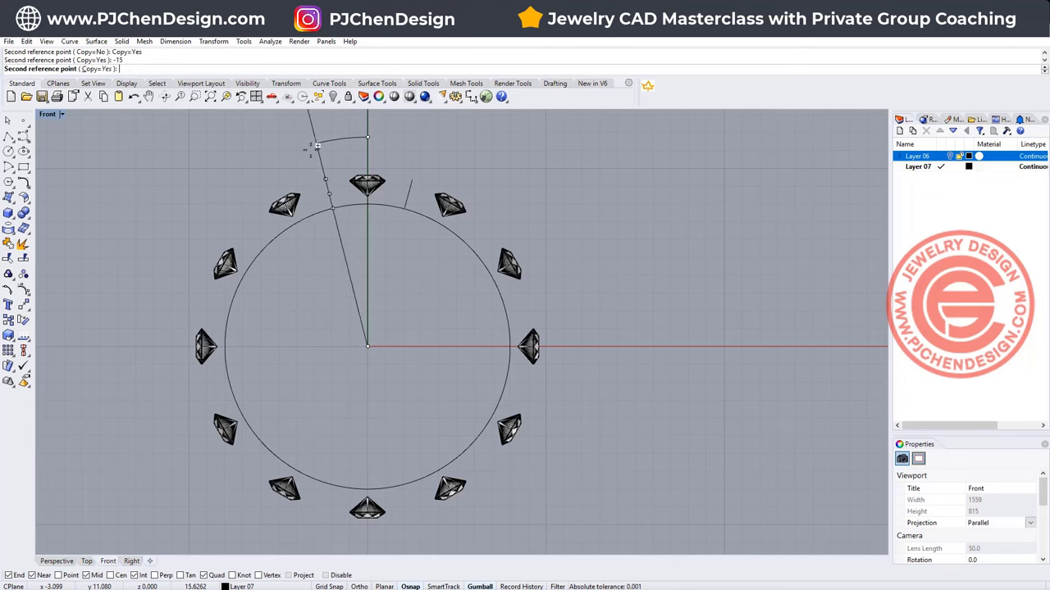
Add a second copy of the rounded rectangle rotated 15 degrees about the origin, finish the rotation and return to the four-viewport layout
text(15)
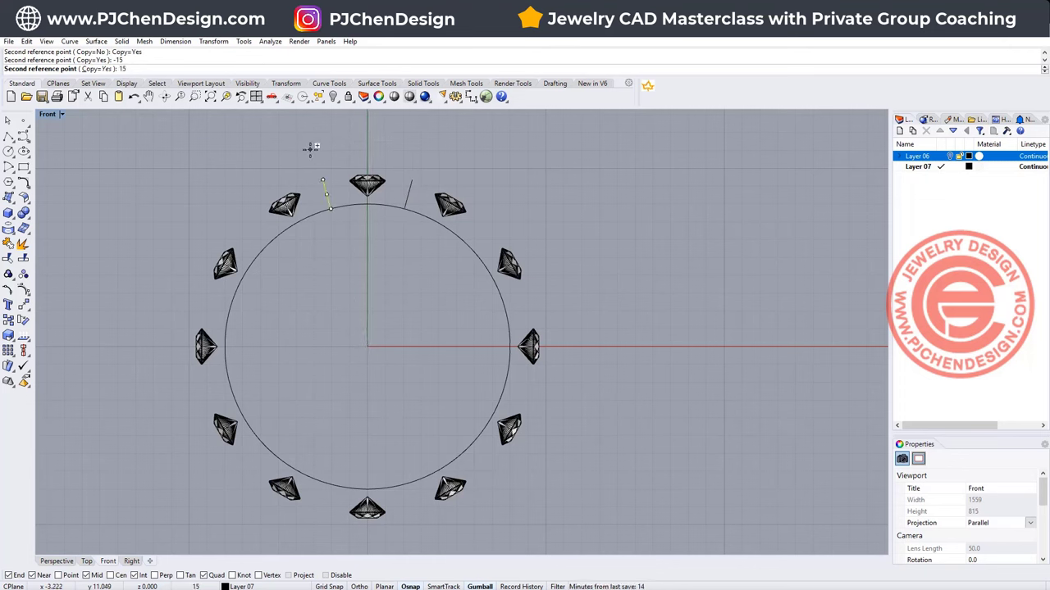
key(Return)
key(Return)
click(341, 273)
double_click(49, 115)
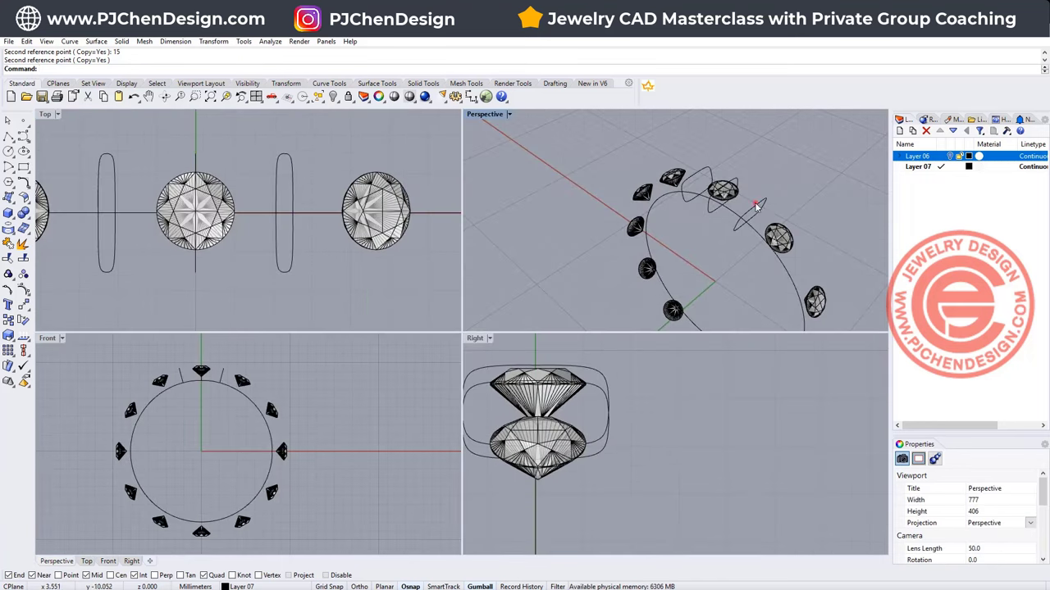
Delete the rotated rounded-rectangle copy on the positive X side of the centre gem
click(720, 167)
click(715, 170)
click(715, 175)
key(Delete)
Scale the remaining rotated side profile narrower across the ring's width with the gumball, keeping it centred on the circle
right_drag(715, 176, 658, 194)
scroll(777, 187, up, 3)
click(786, 185)
drag(705, 156, 687, 164)
Lower the side profile's height with a 1D scale based at its bottom midpoint, using its top midpoint as the reference
right_drag(618, 232, 615, 175)
right_drag(631, 216, 645, 208)
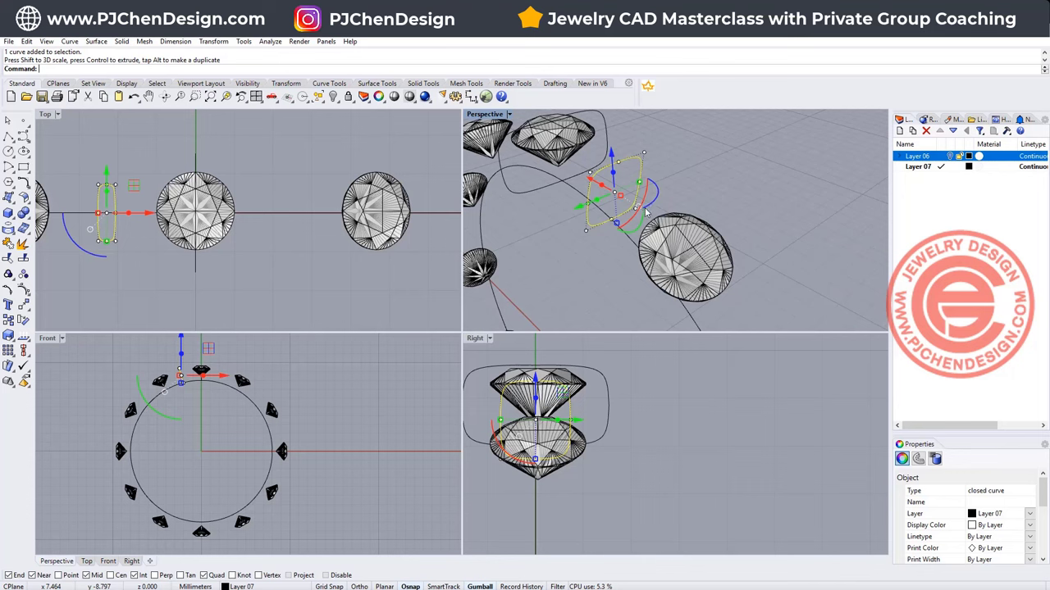
click(7, 334)
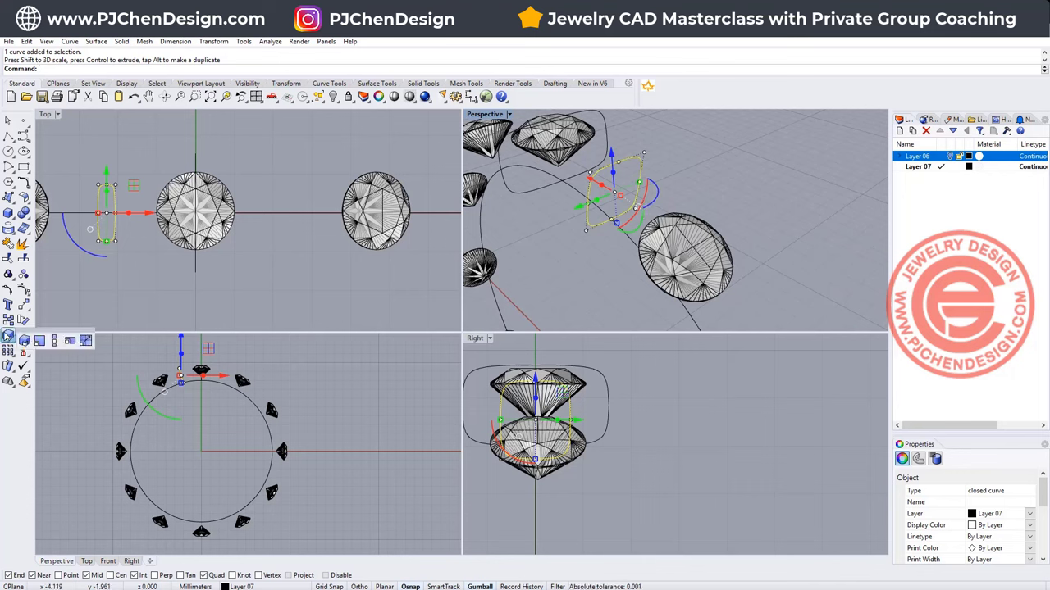
click(54, 340)
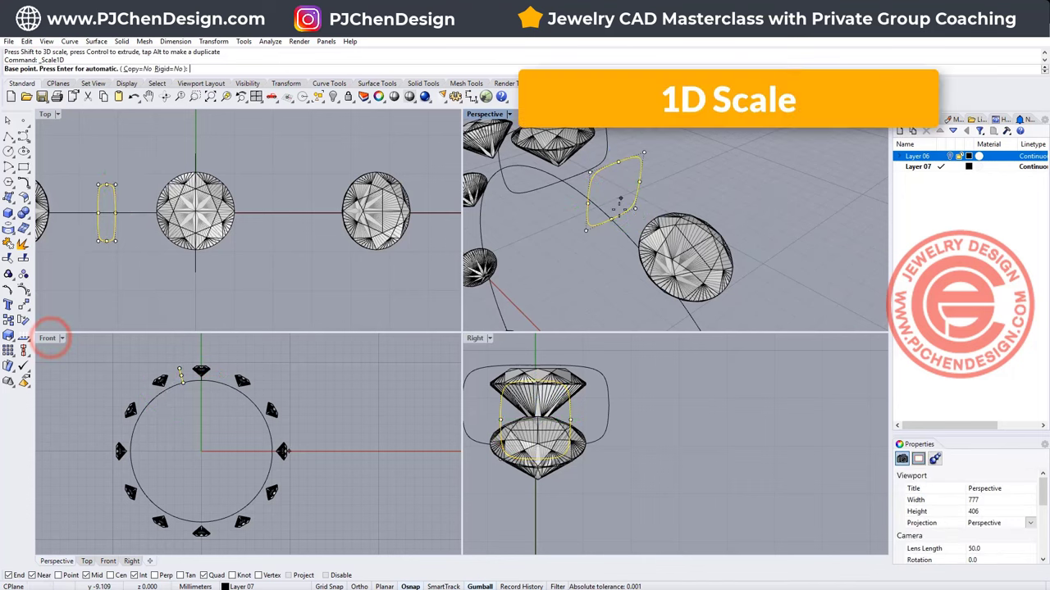
click(610, 220)
click(620, 162)
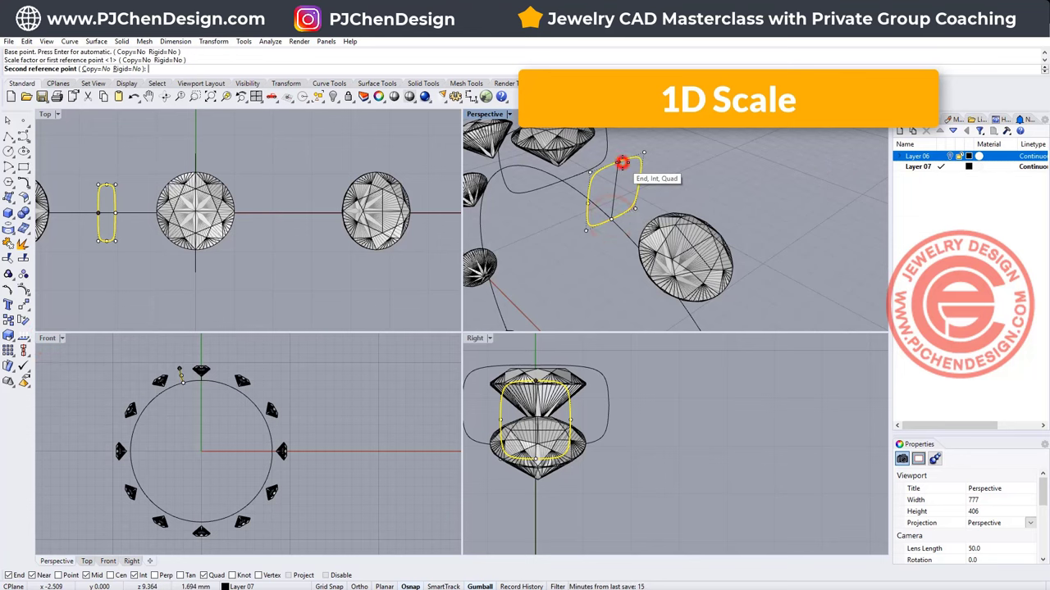
click(617, 179)
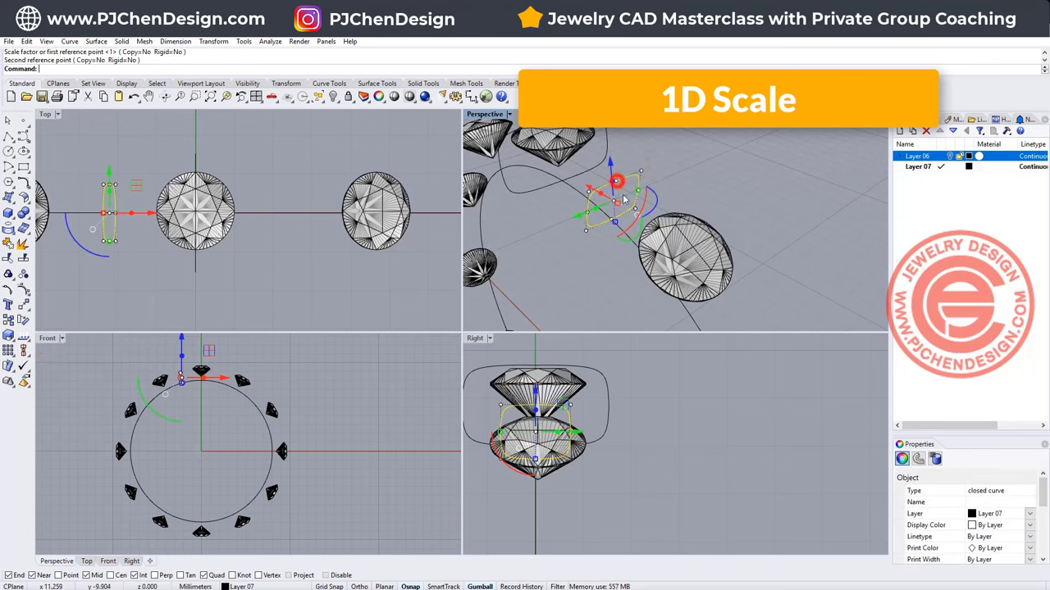
Mirror the scaled side profile in the Top view across a vertical mirror line through the origin to the gem's other side
right_drag(617, 179, 714, 169)
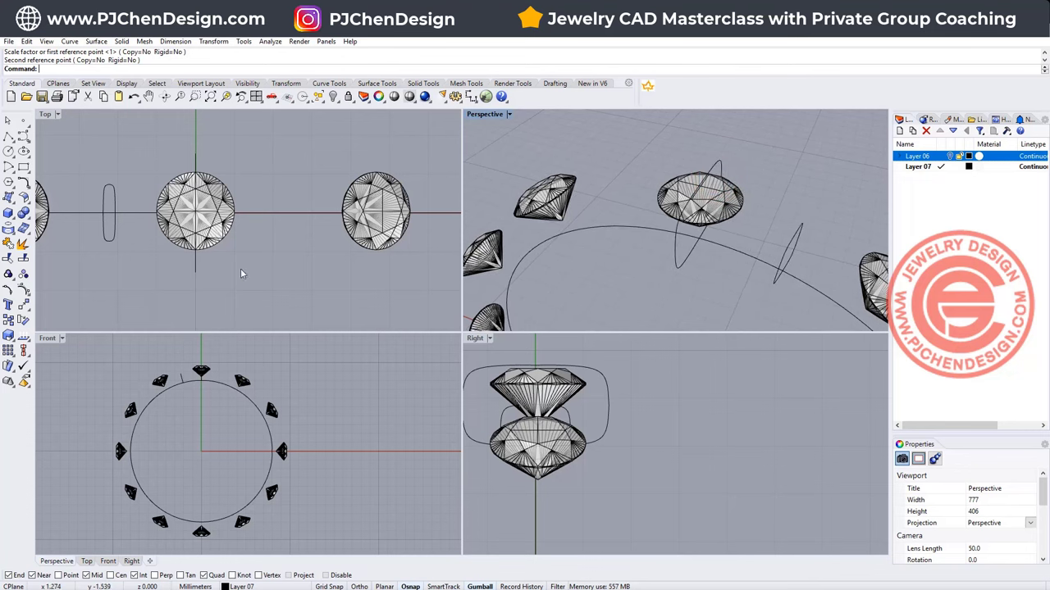
click(107, 189)
click(24, 305)
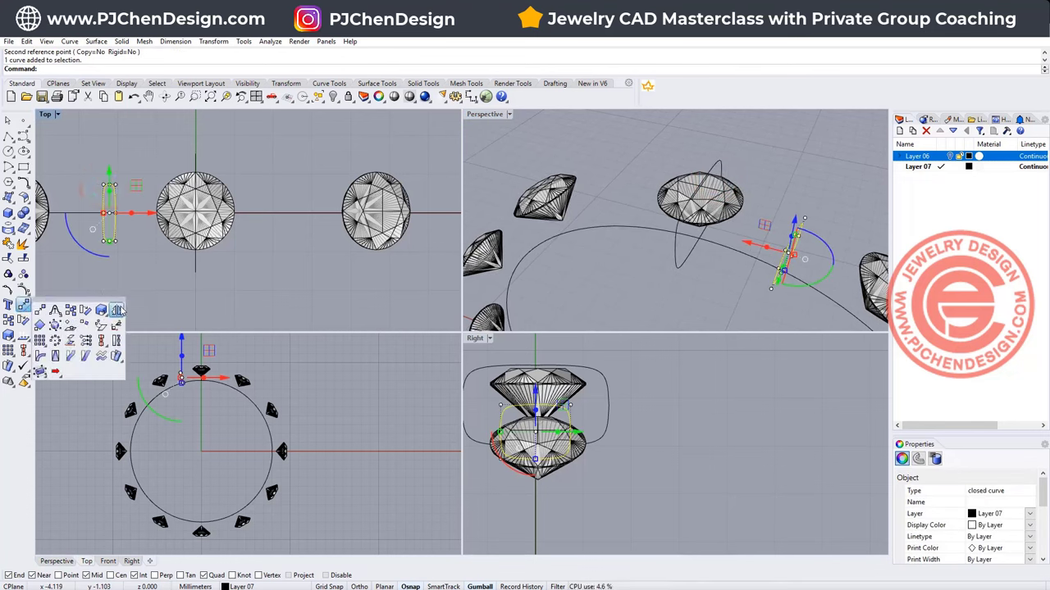
click(117, 310)
text(0)
key(Return)
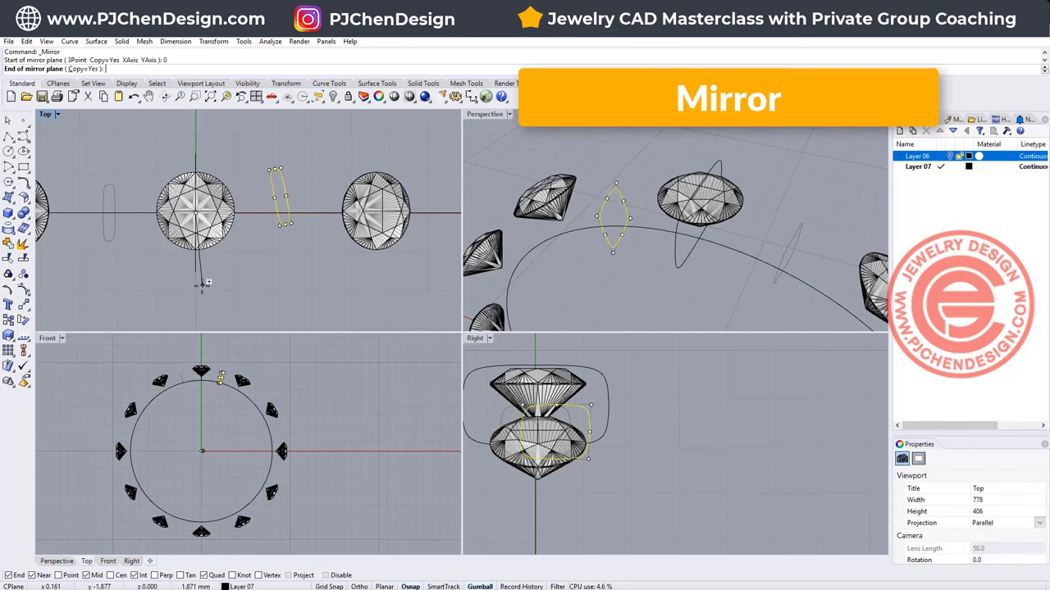
click(203, 285)
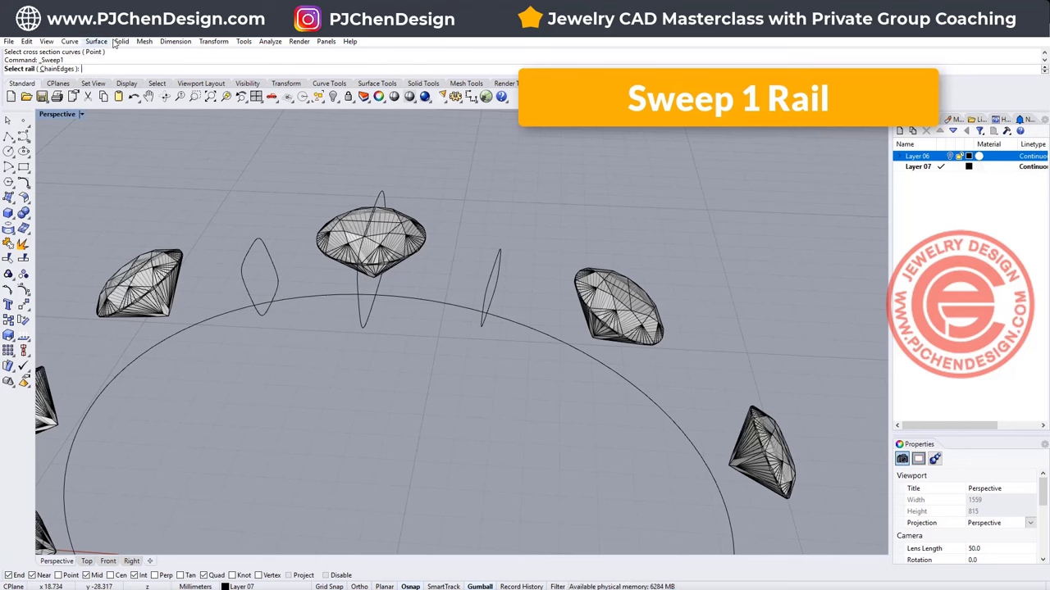
Sweep the three rounded-rectangle profiles along the circle with Sweep 1 Rail, keeping the default seams, Freeform frame style and unchanged cross sections
click(96, 41)
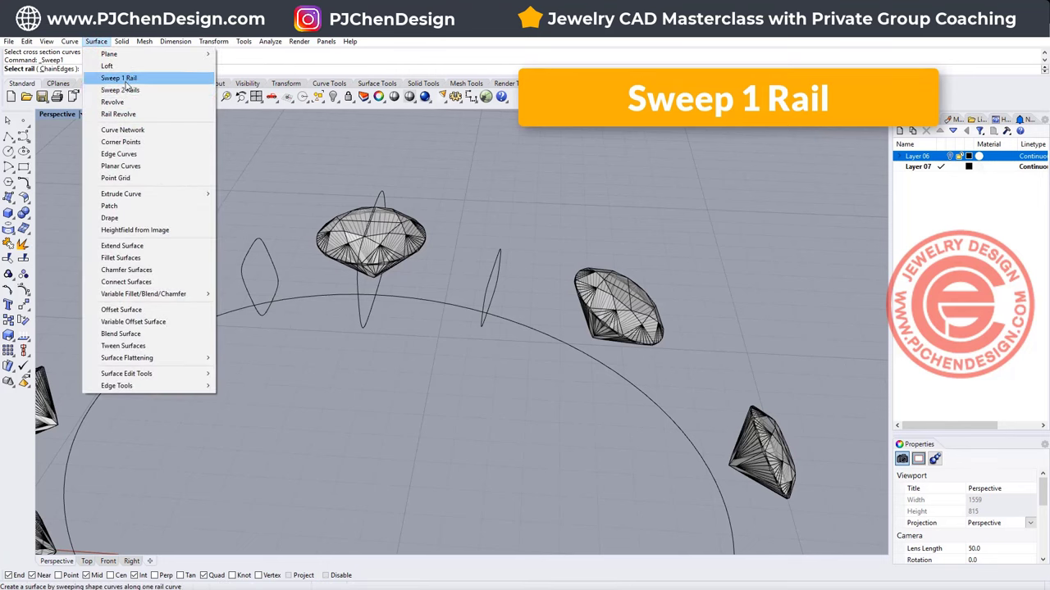
click(119, 77)
click(323, 297)
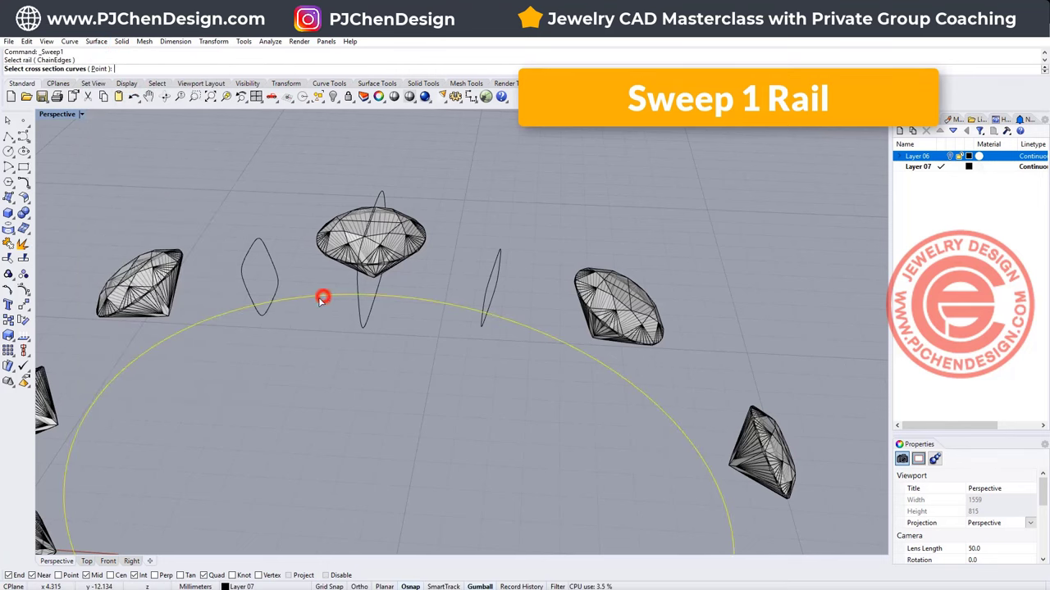
click(261, 314)
click(363, 323)
click(485, 328)
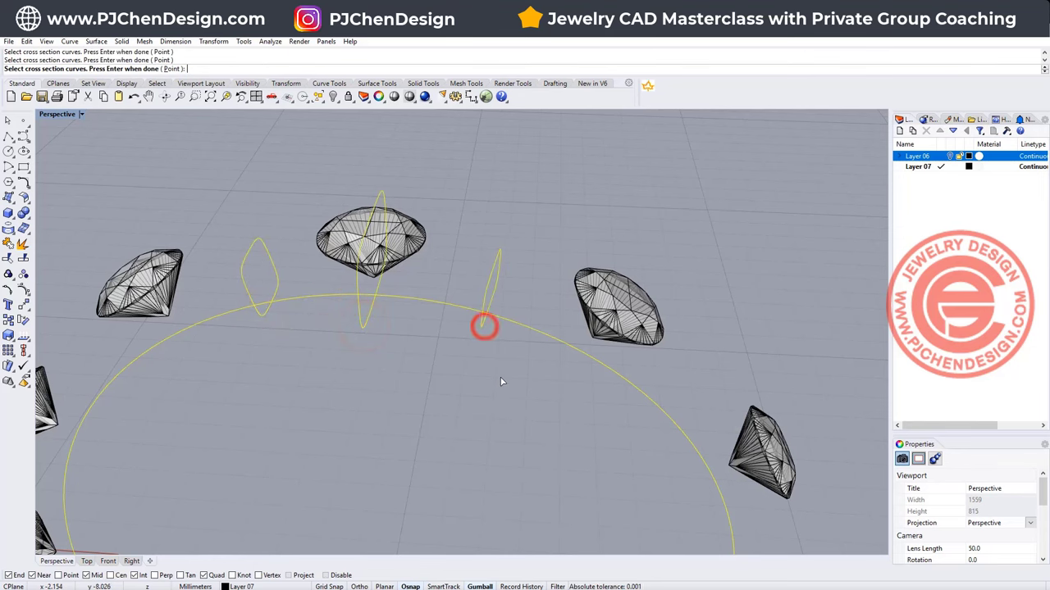
key(Return)
right_drag(484, 327, 440, 373)
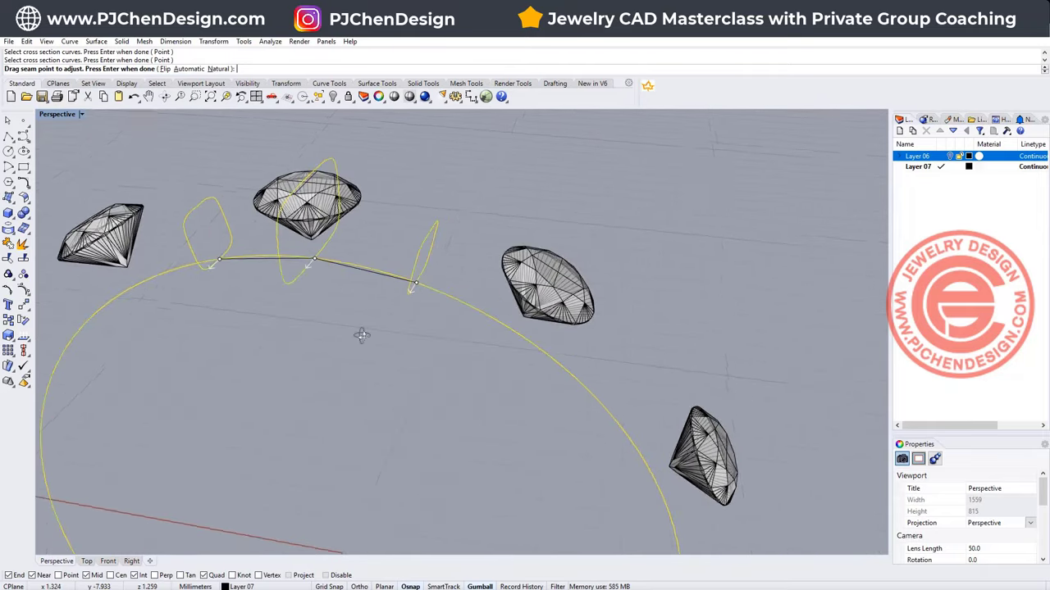
right_drag(355, 335, 370, 337)
key(Return)
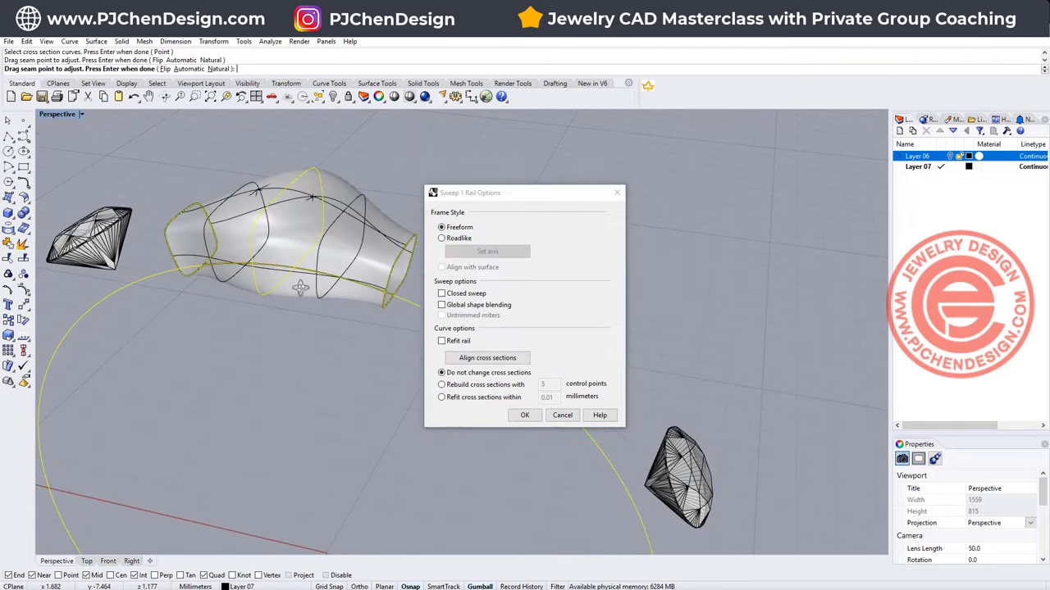
right_drag(300, 303, 328, 320)
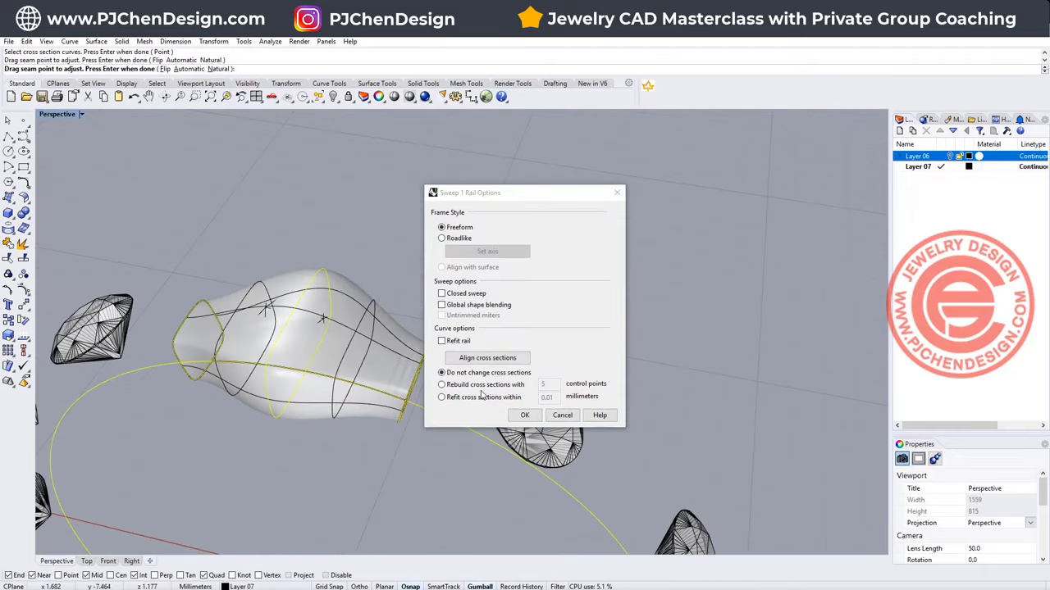
click(523, 415)
Draw a cutter-profile polyline in the Front view: down beside the top gem to its girdle, inward along the pavilion, then down past the metal's underside
right_drag(516, 410, 414, 259)
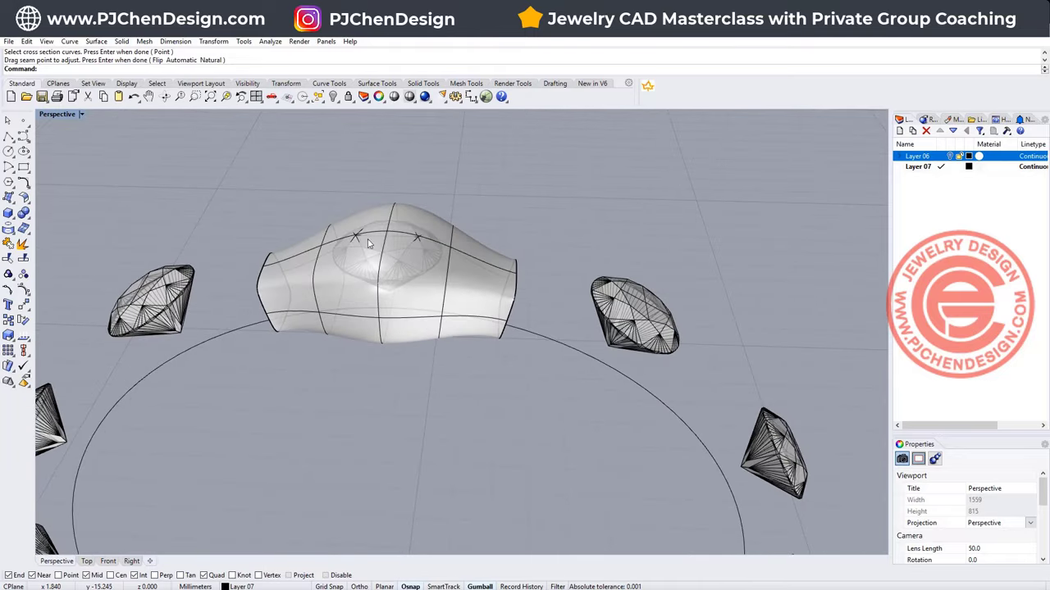
double_click(58, 114)
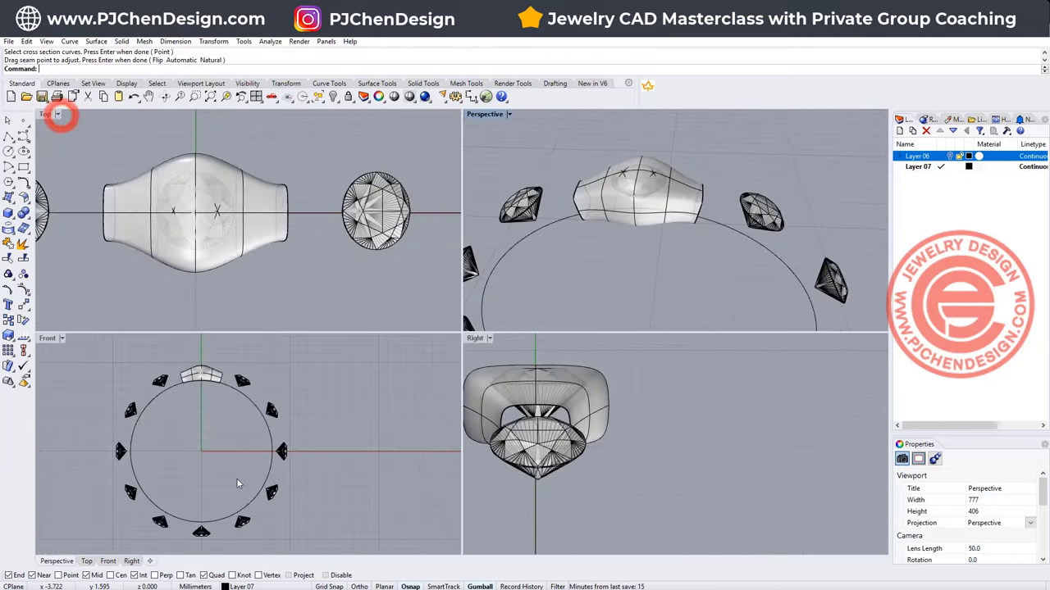
scroll(185, 358, up, 5)
scroll(246, 402, up, 2)
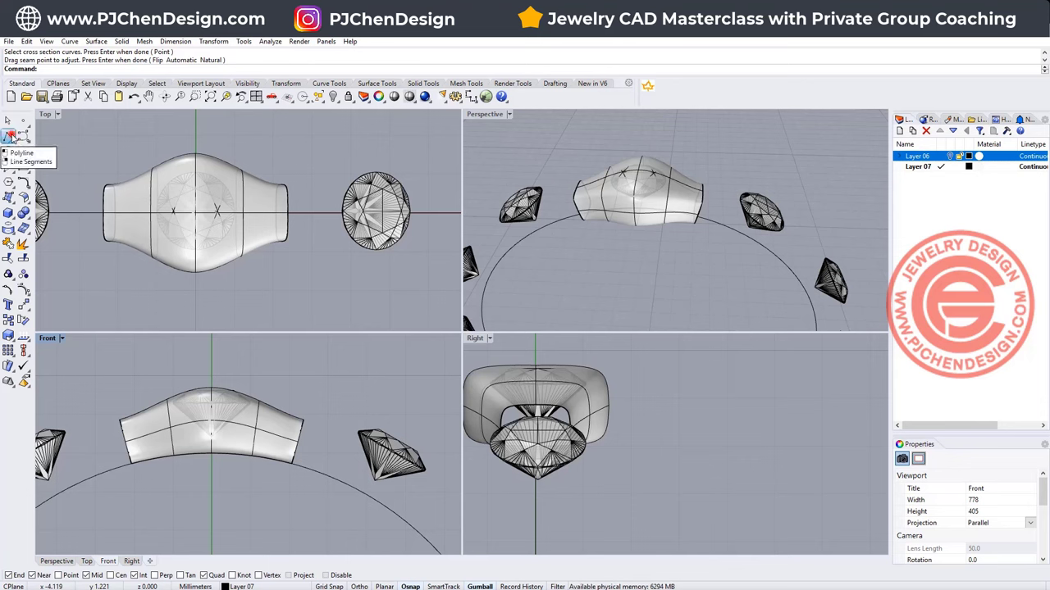
click(9, 137)
scroll(210, 392, up, 4)
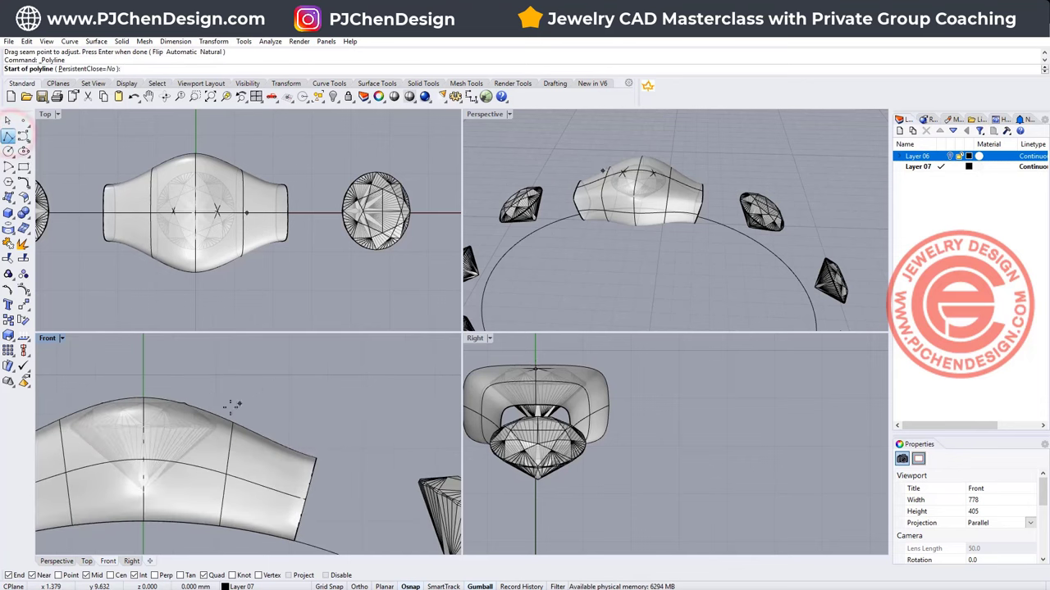
click(211, 366)
scroll(205, 435, up, 3)
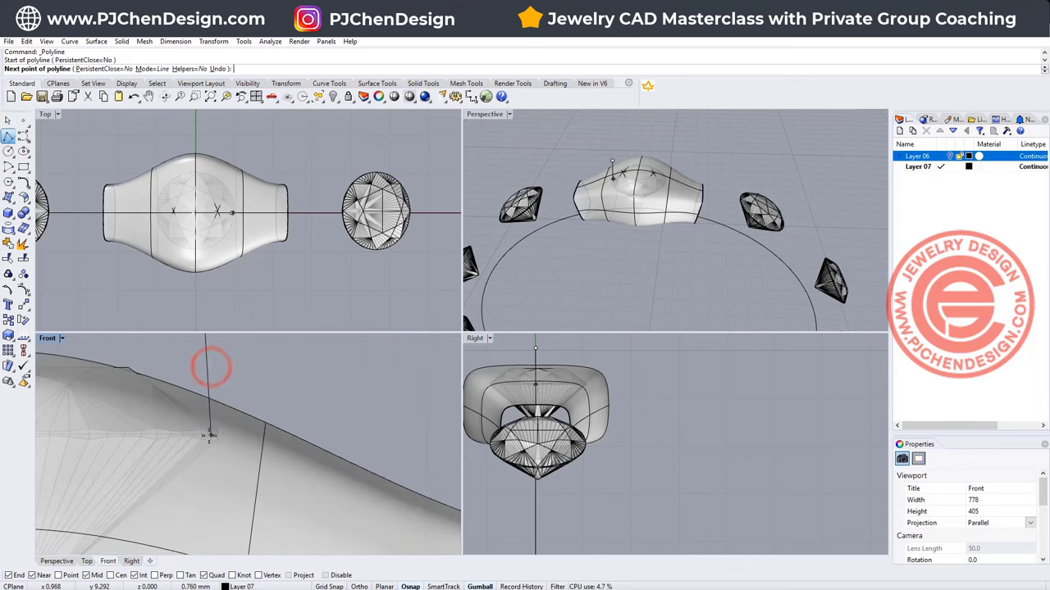
click(203, 439)
scroll(211, 438, down, 2)
scroll(211, 438, up, 4)
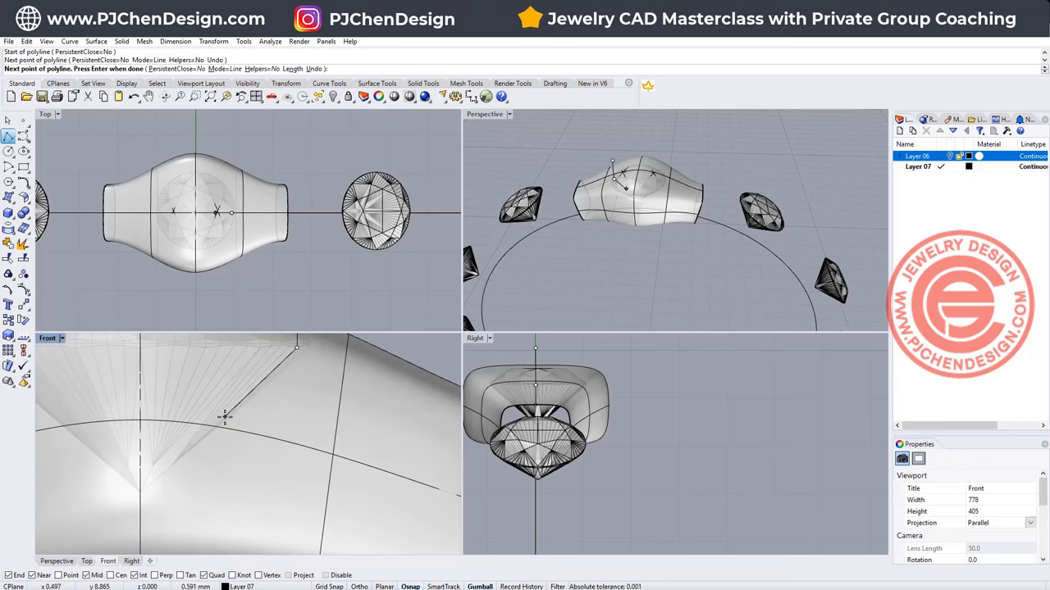
click(225, 416)
scroll(213, 488, down, 3)
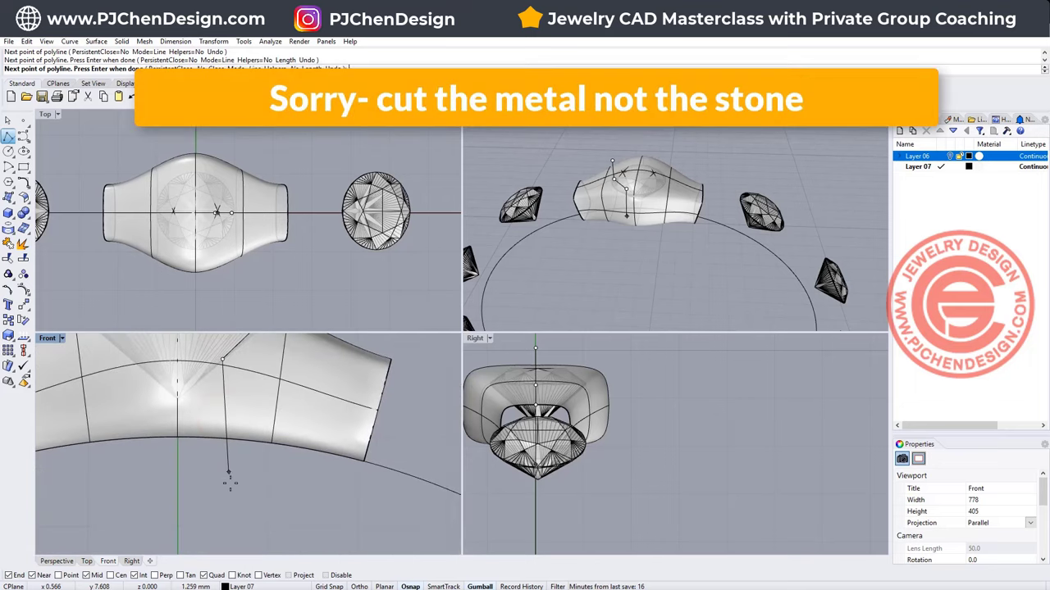
click(230, 498)
key(Return)
Revolve the cutter polyline 360 degrees around a vertical axis through the origin
scroll(264, 483, down, 3)
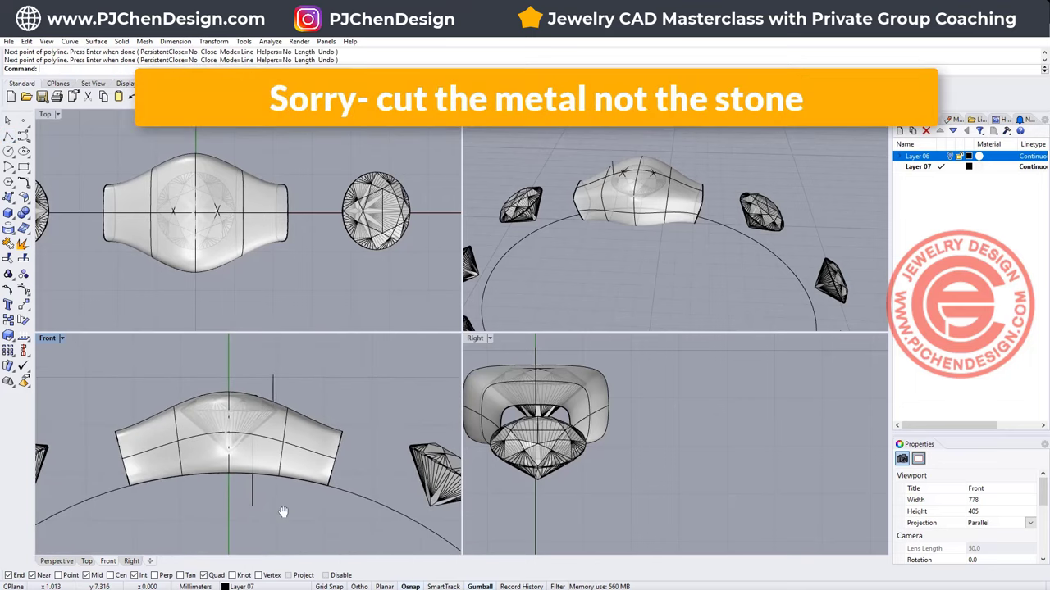
click(245, 501)
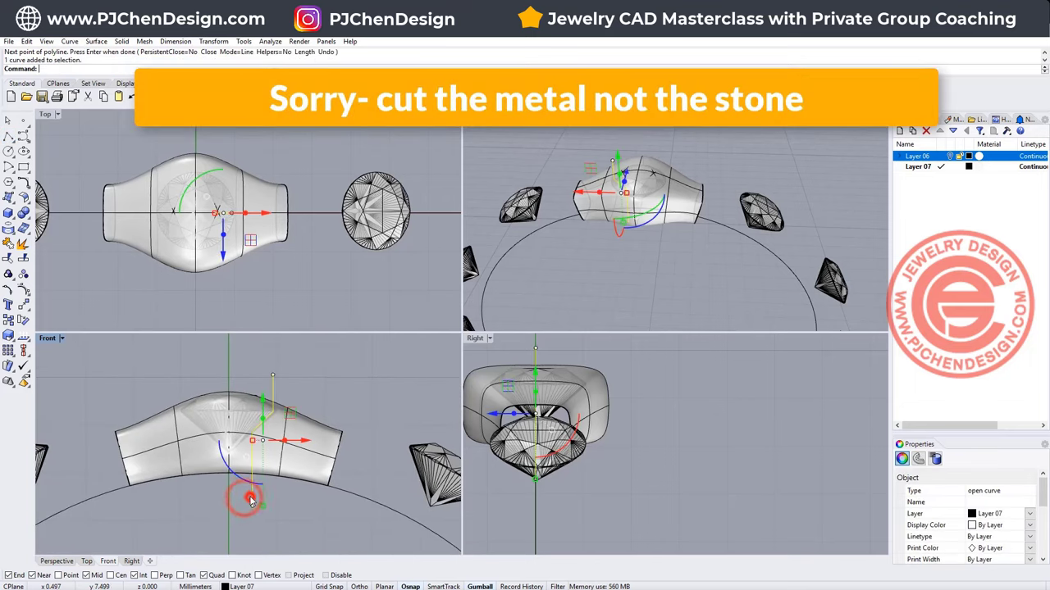
click(95, 42)
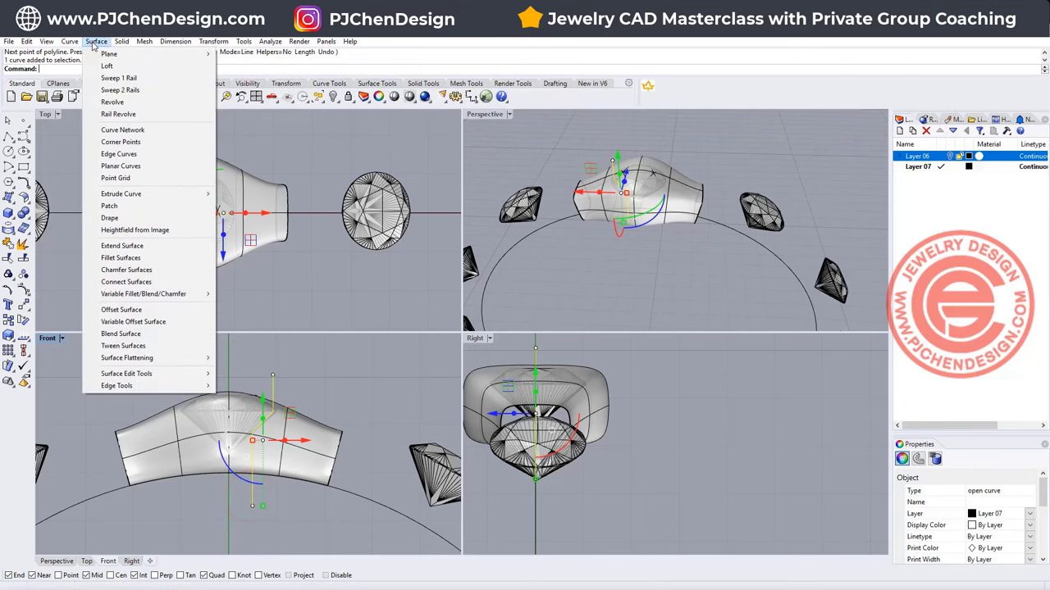
click(112, 103)
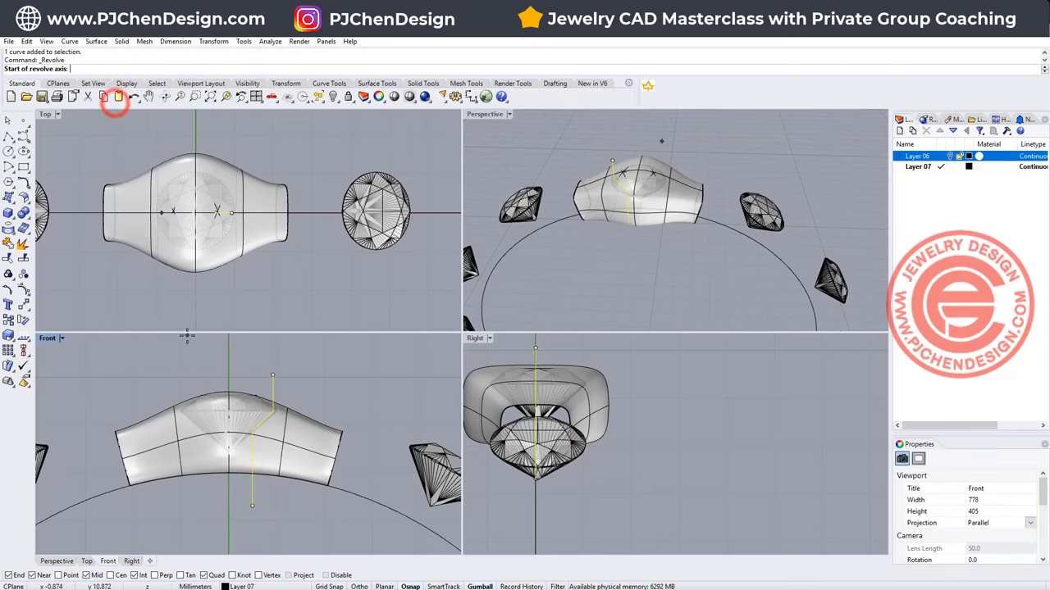
text(0)
key(Return)
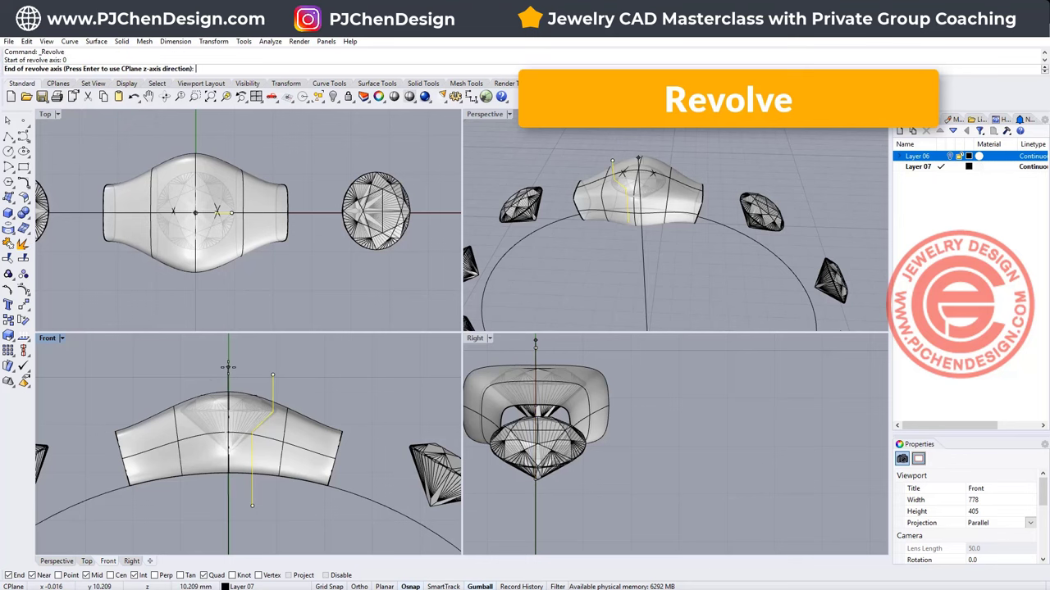
click(228, 358)
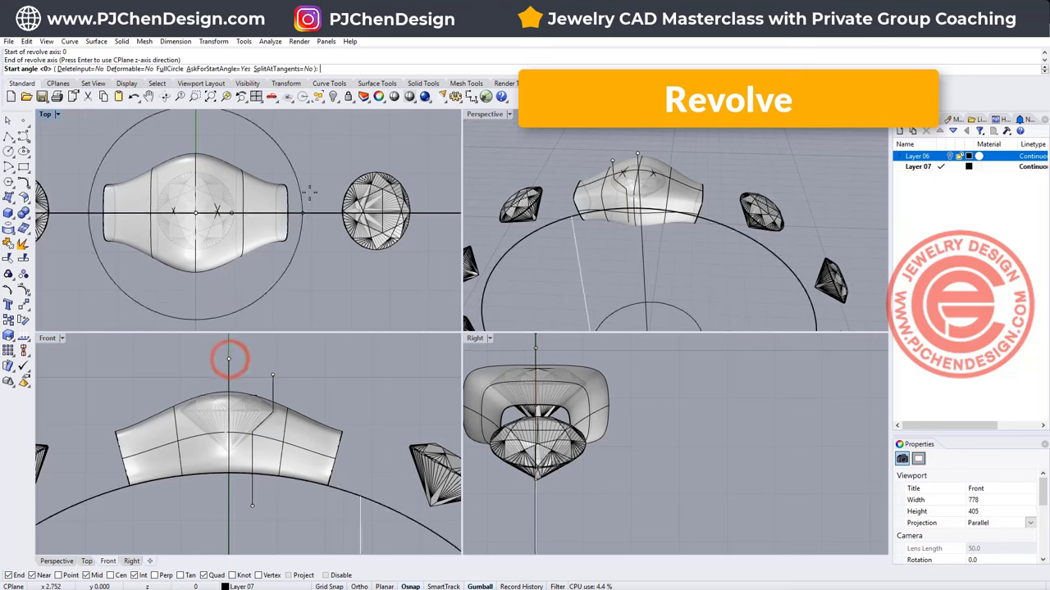
right_click(282, 273)
right_click(281, 271)
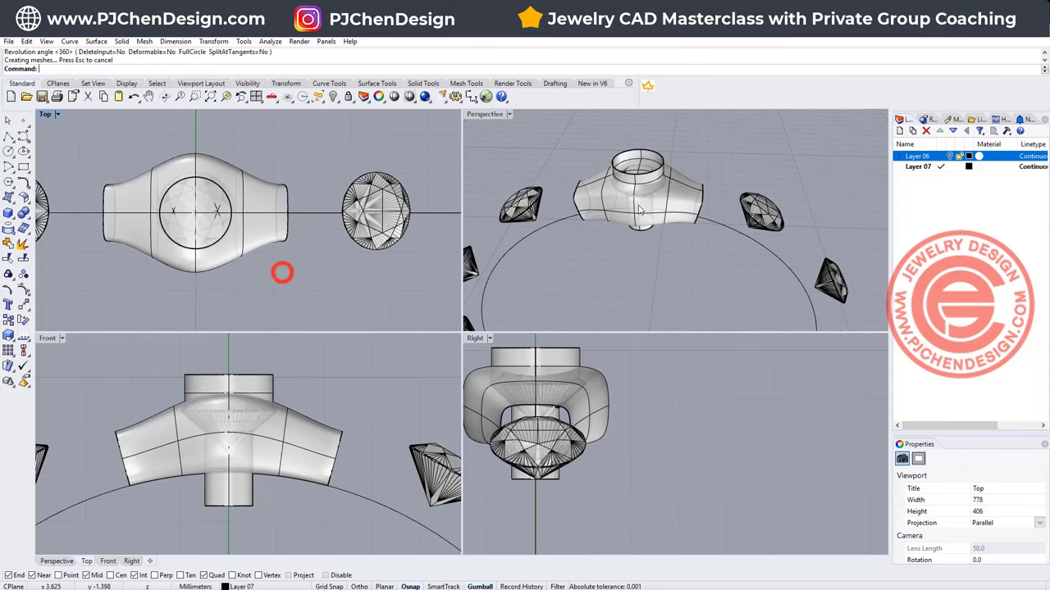
Cap the open ends of the revolved cutter to make it a closed solid
right_drag(643, 221, 621, 188)
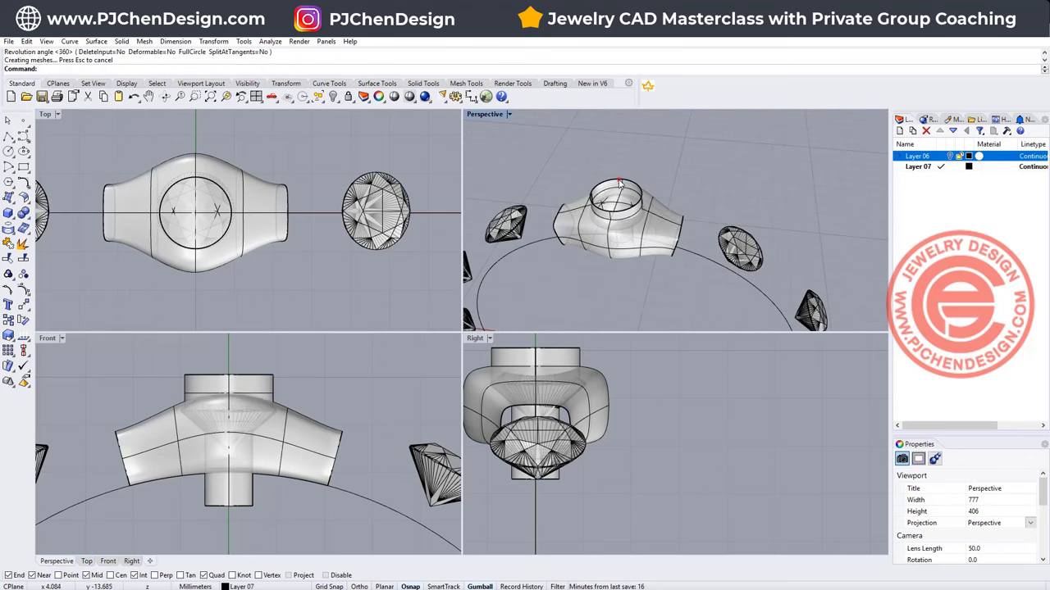
click(621, 184)
text(cap)
key(Return)
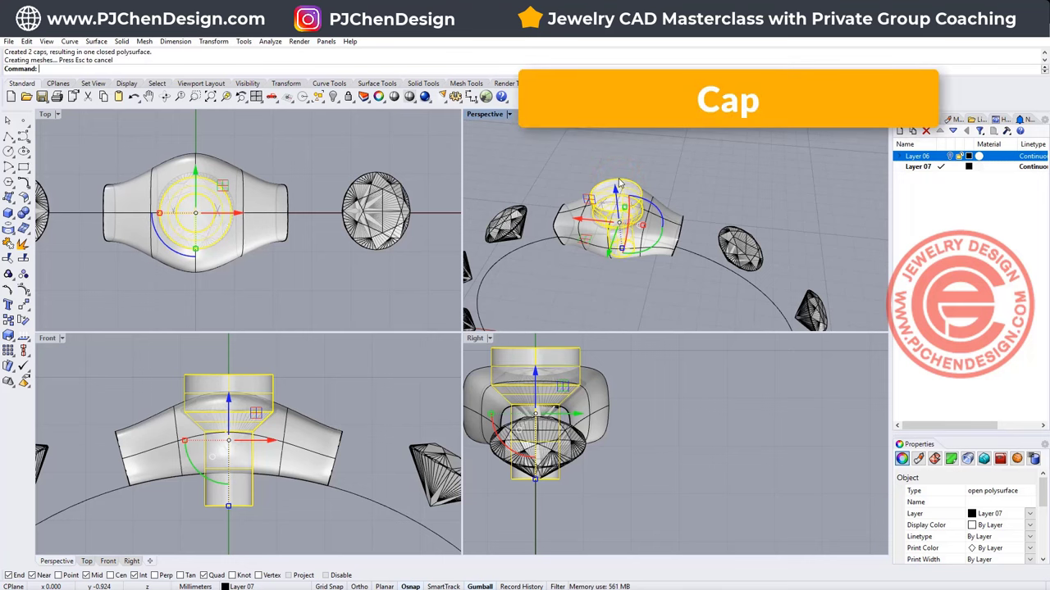
Set the capped cutter's display color to green and deselect it
right_drag(707, 188, 719, 176)
click(654, 229)
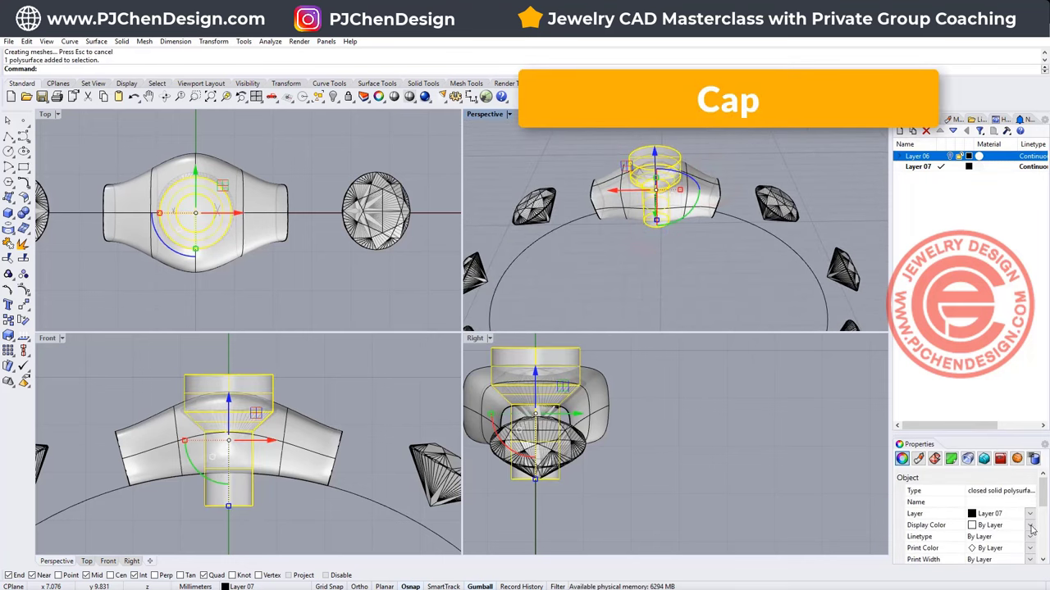
click(1030, 526)
click(989, 484)
click(720, 307)
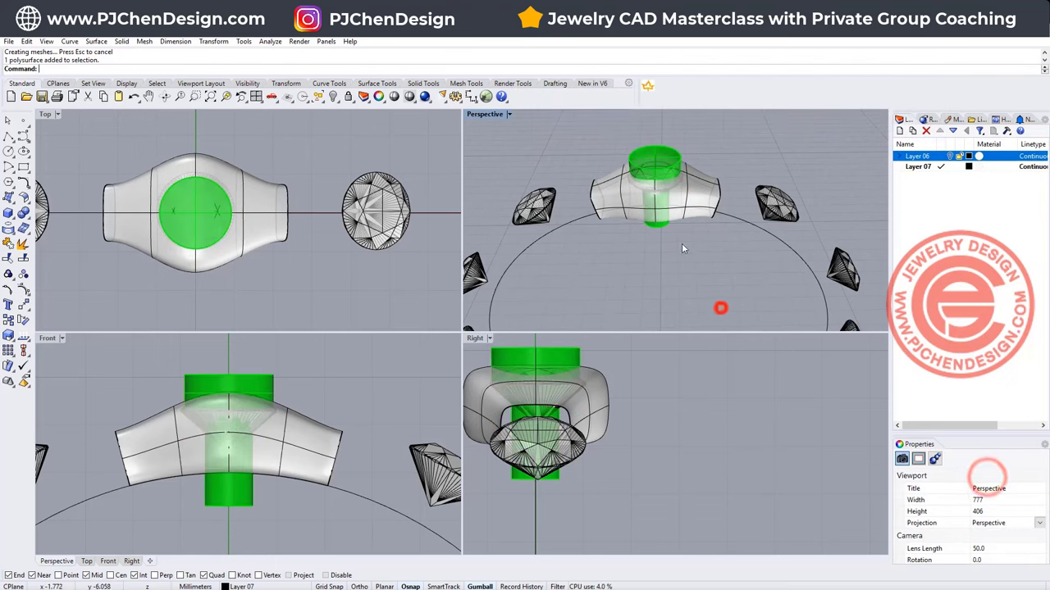
Polar-array the metal segment together with its green cutter around the origin in the Front view, 12 items over 360 degrees
right_drag(682, 248, 583, 157)
right_drag(573, 246, 646, 260)
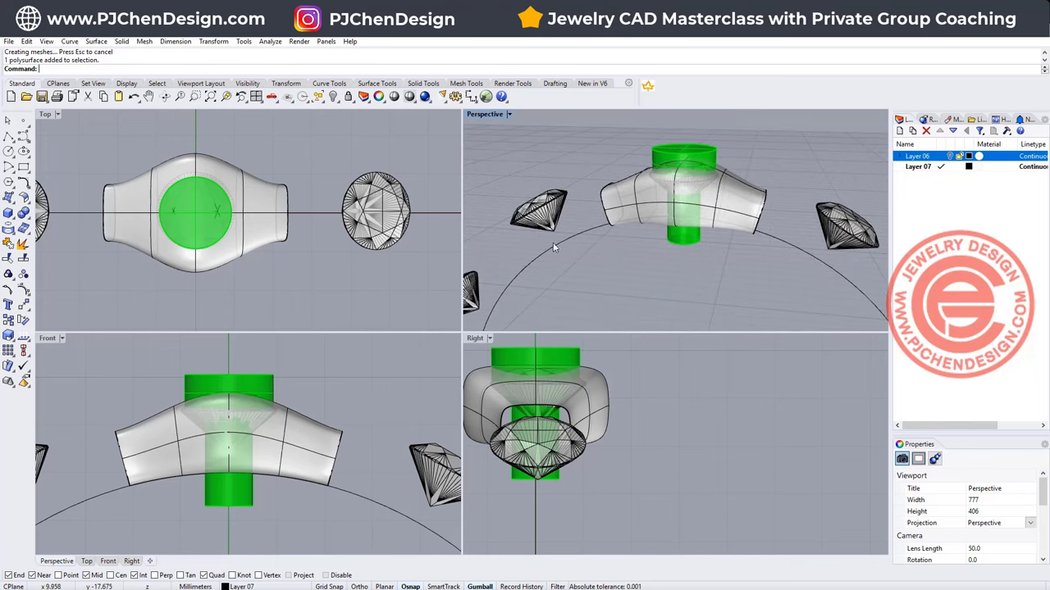
click(254, 238)
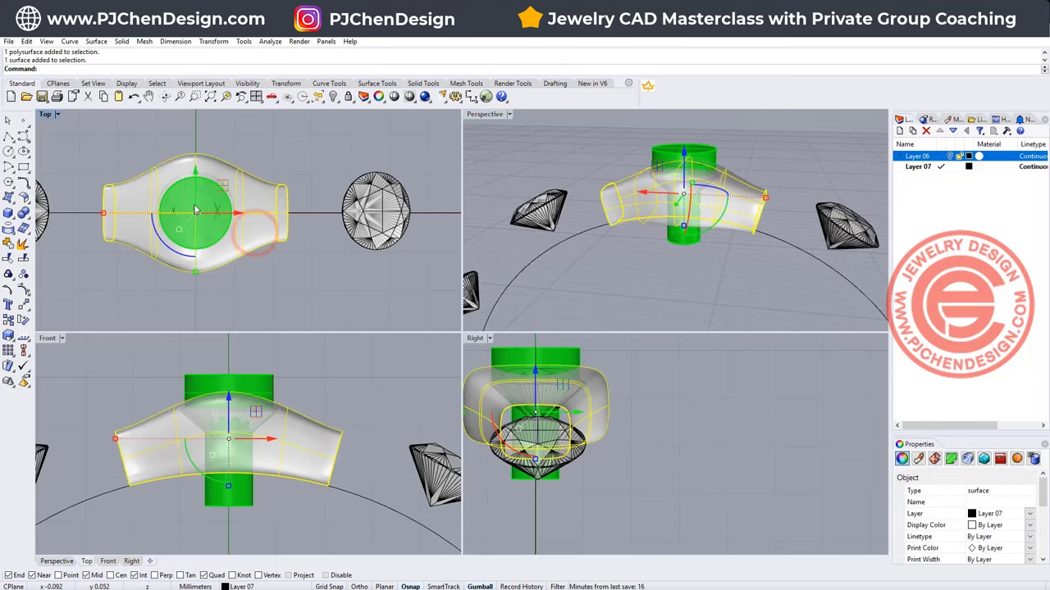
scroll(203, 193, up, 4)
scroll(203, 198, up, 2)
shift+click(251, 171)
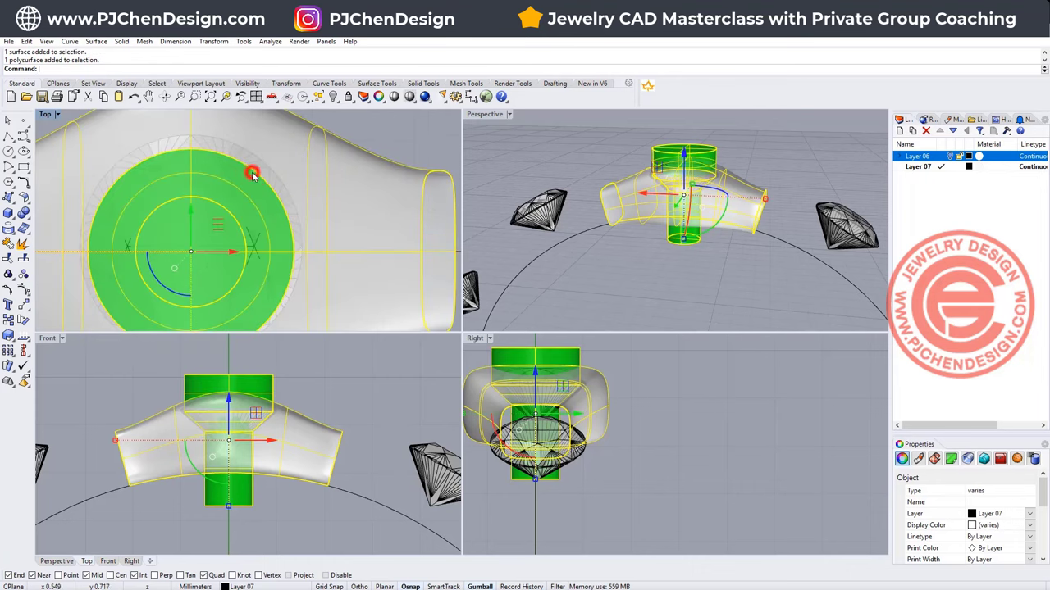
scroll(251, 171, down, 4)
scroll(254, 416, down, 4)
scroll(254, 417, down, 4)
click(10, 354)
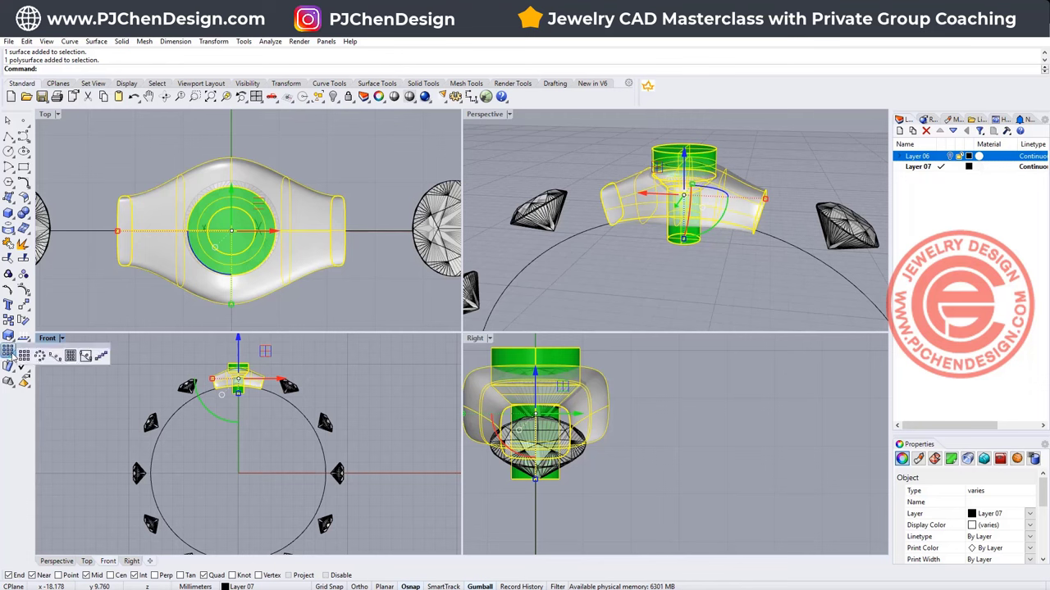
click(38, 359)
click(247, 491)
key(Return)
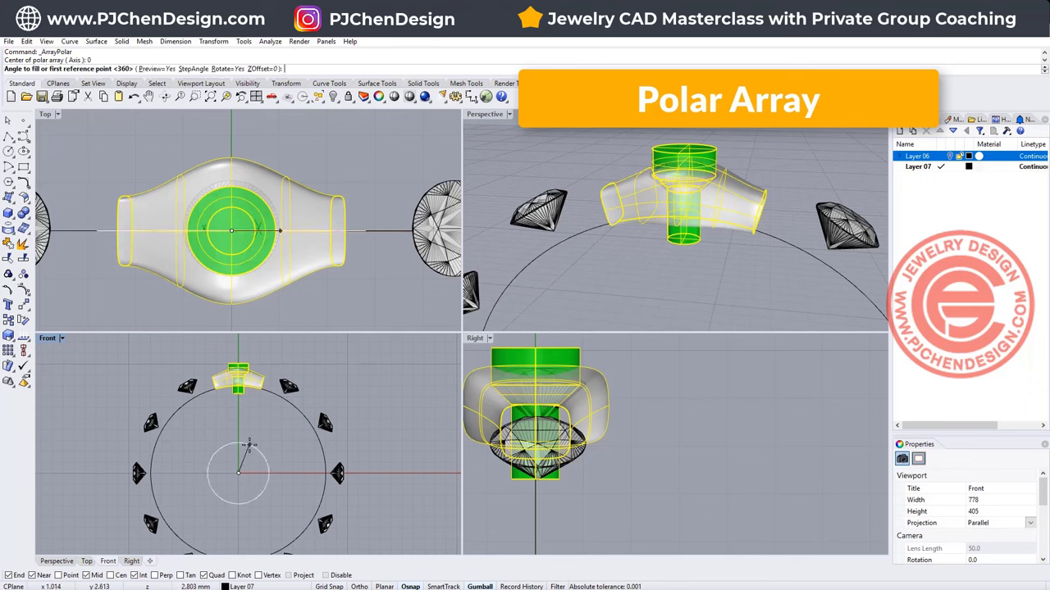
key(Return)
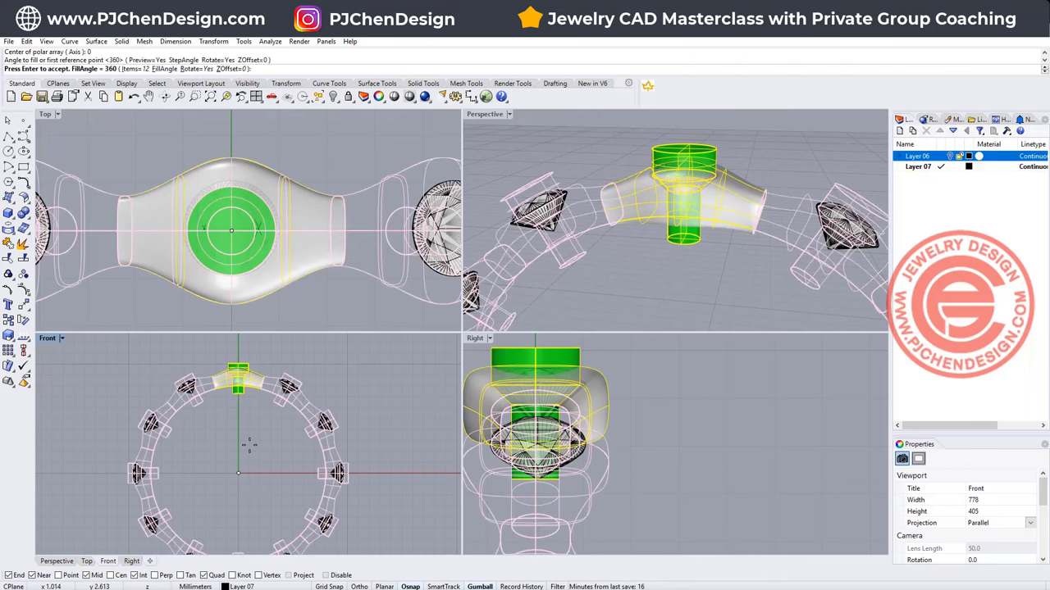
key(Return)
click(237, 435)
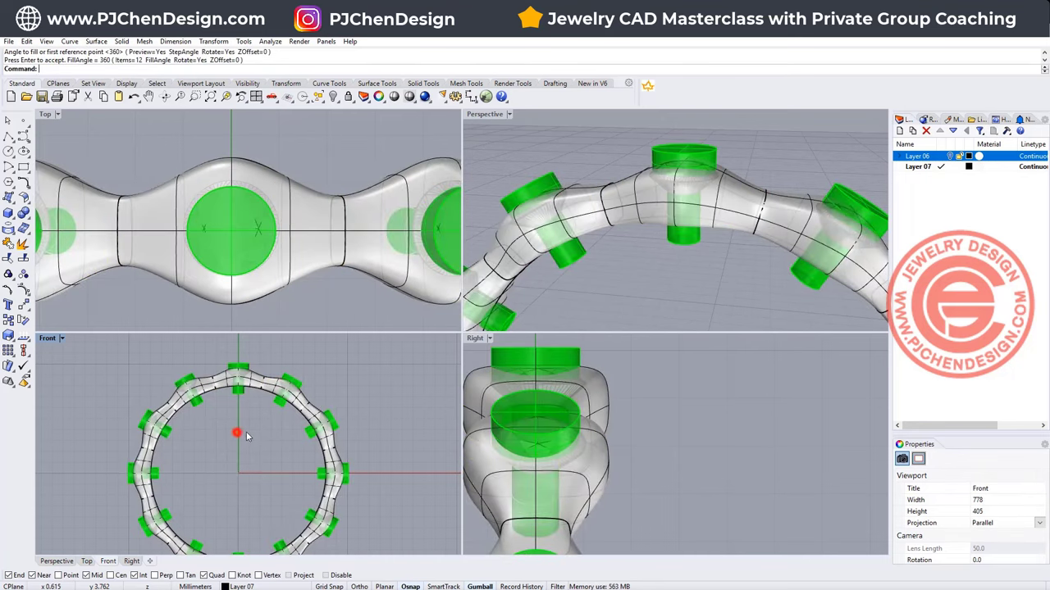
Select the whole ring in the Front view and join its touching metal segments and the gem meshes
scroll(642, 223, up, 3)
scroll(642, 223, down, 5)
scroll(578, 215, up, 5)
mouse_move(578, 246)
right_down()
mouse_move(631, 271)
mouse_move(574, 233)
right_up()
scroll(199, 393, down, 5)
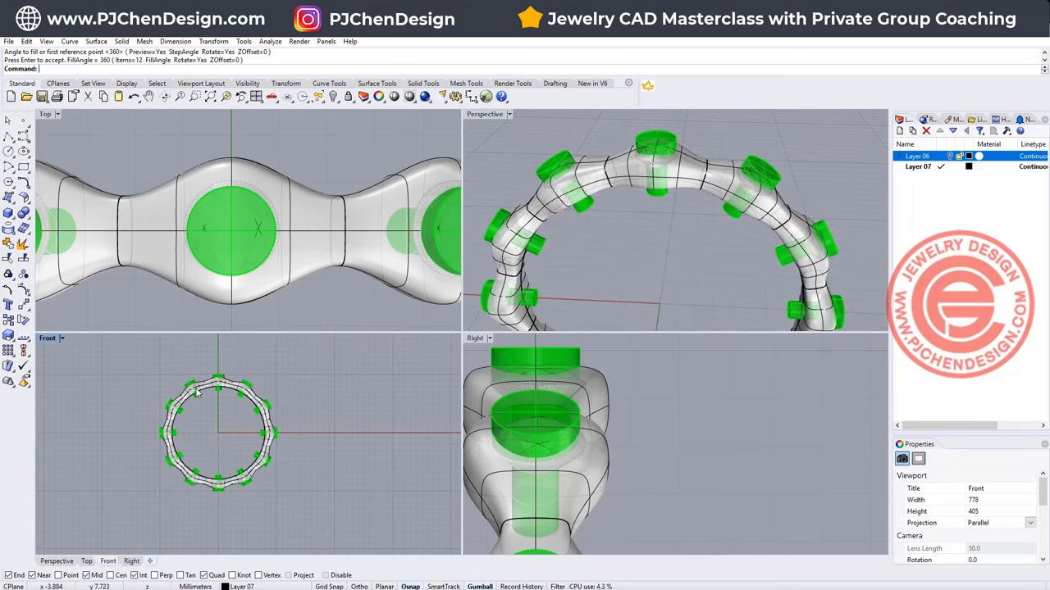
drag(103, 347, 365, 510)
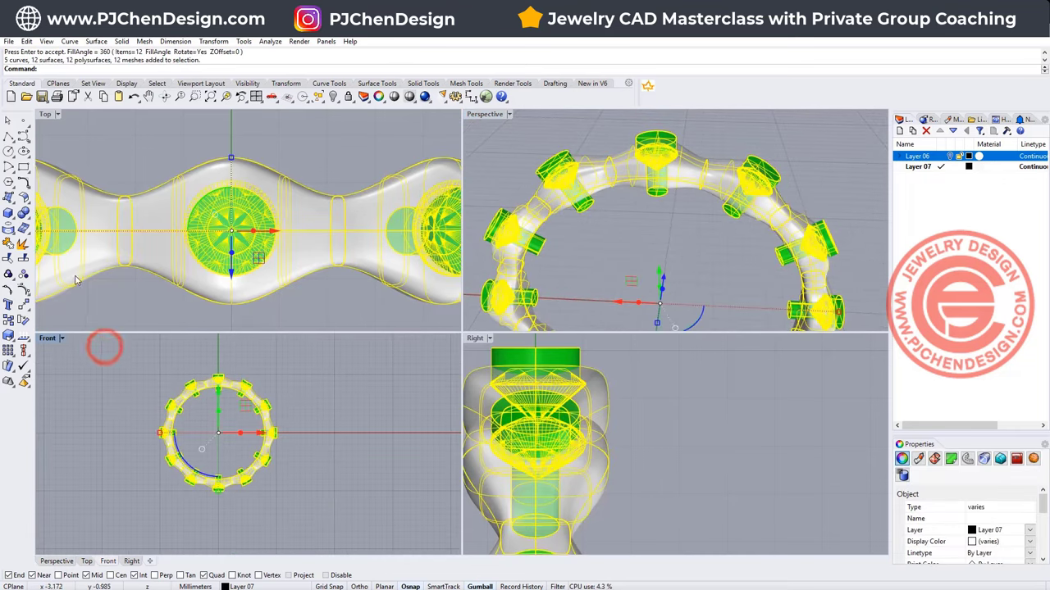
click(8, 244)
scroll(125, 383, up, 6)
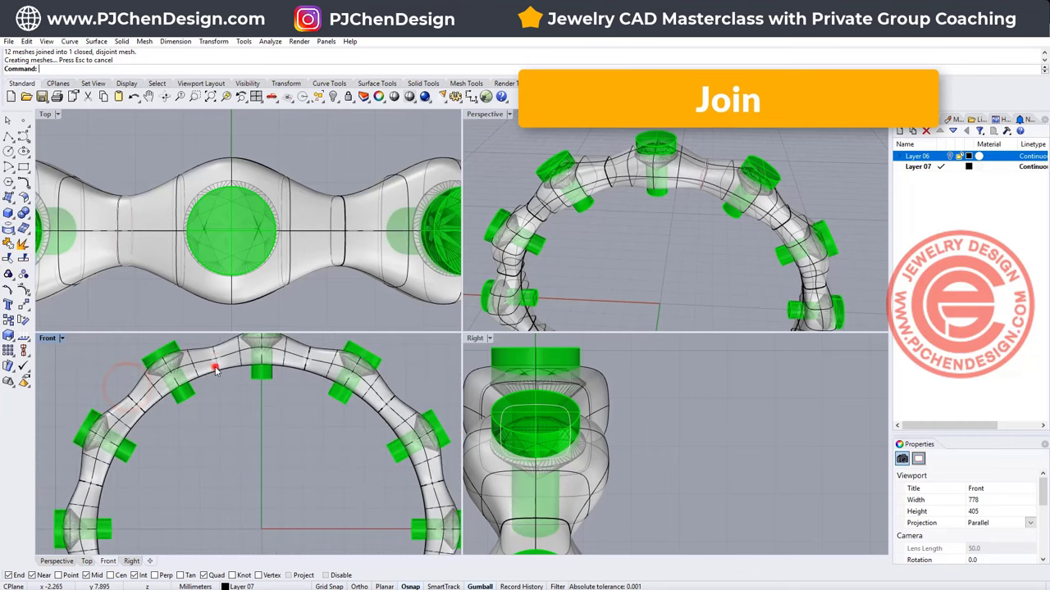
Check the object type of the joined metal band and of the top cutter in their properties
click(215, 371)
click(246, 392)
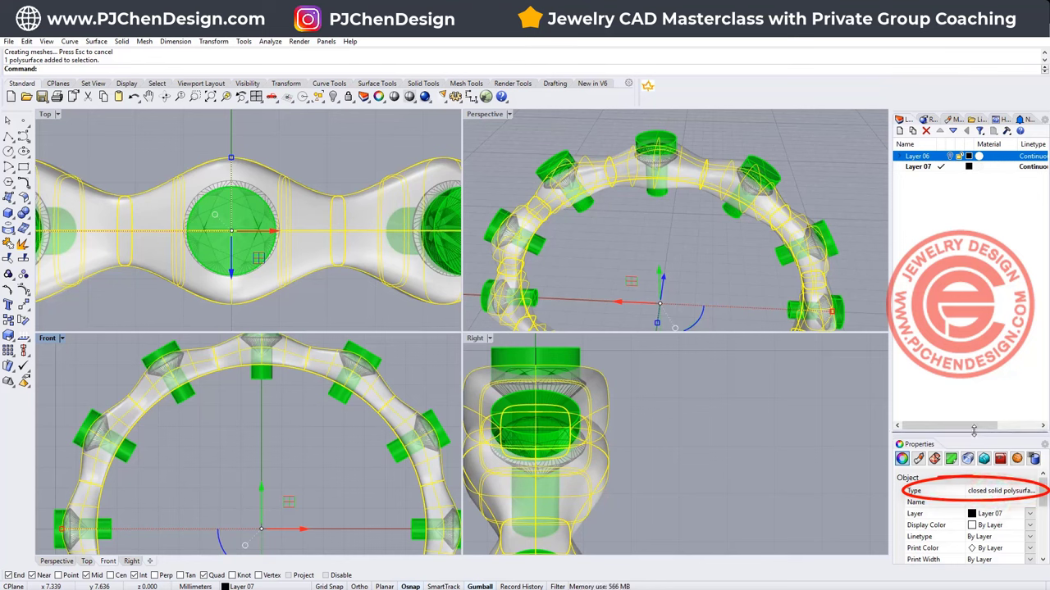
drag(969, 430, 969, 294)
click(669, 240)
click(665, 170)
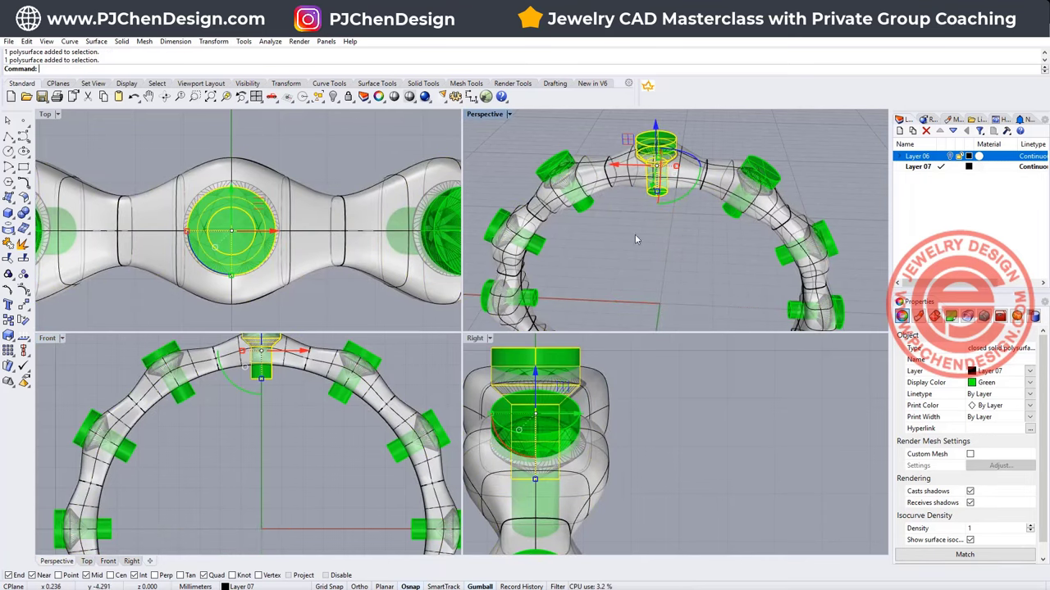
Subtract the nine upper cutters from the metal band with a Boolean difference in the maximized Perspective view
double_click(492, 115)
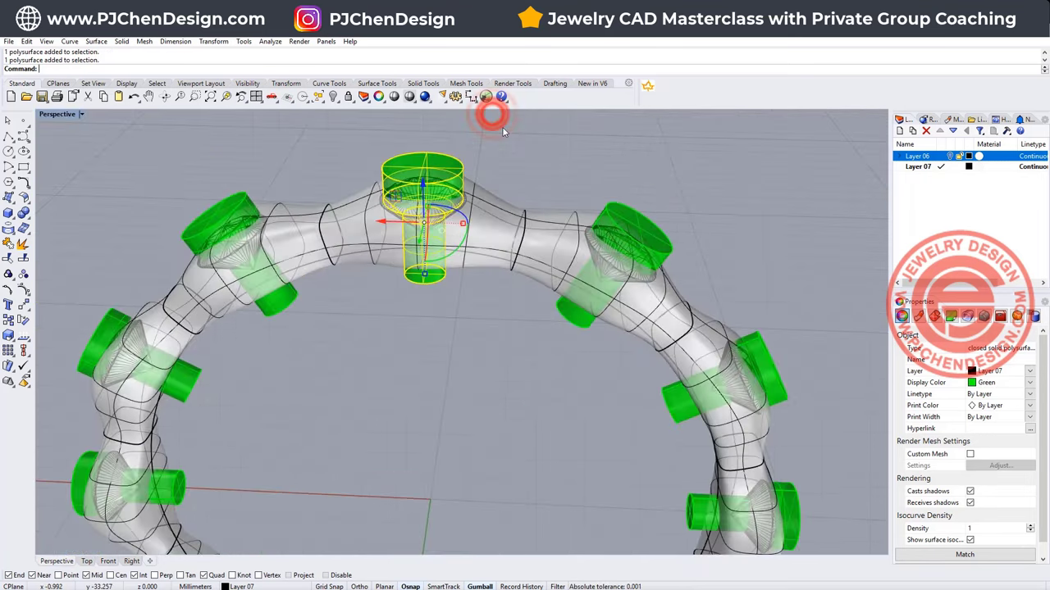
click(528, 176)
right_drag(527, 176, 556, 260)
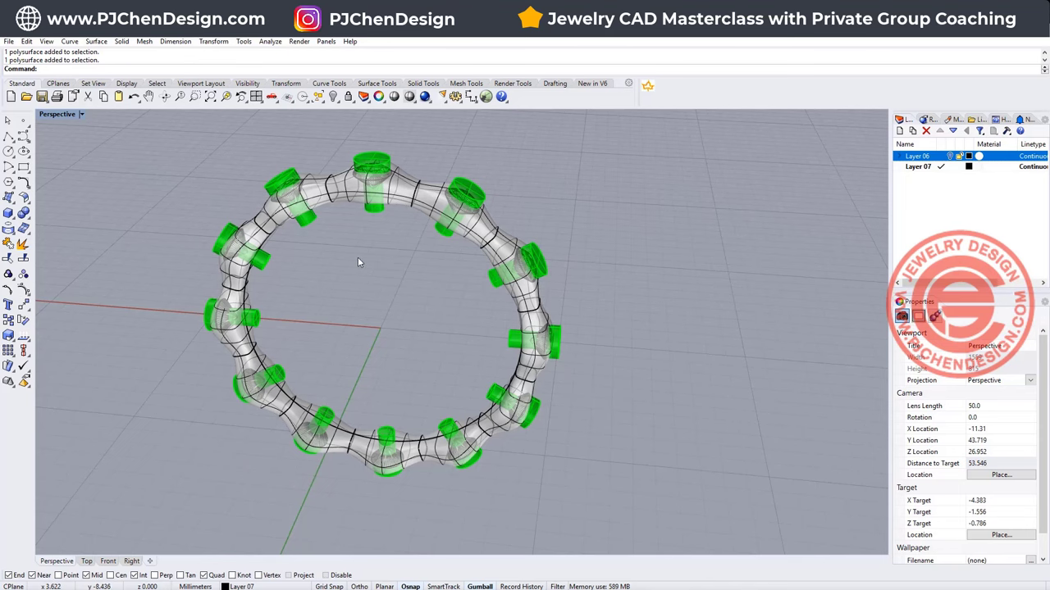
shift+right_drag(358, 258, 399, 297)
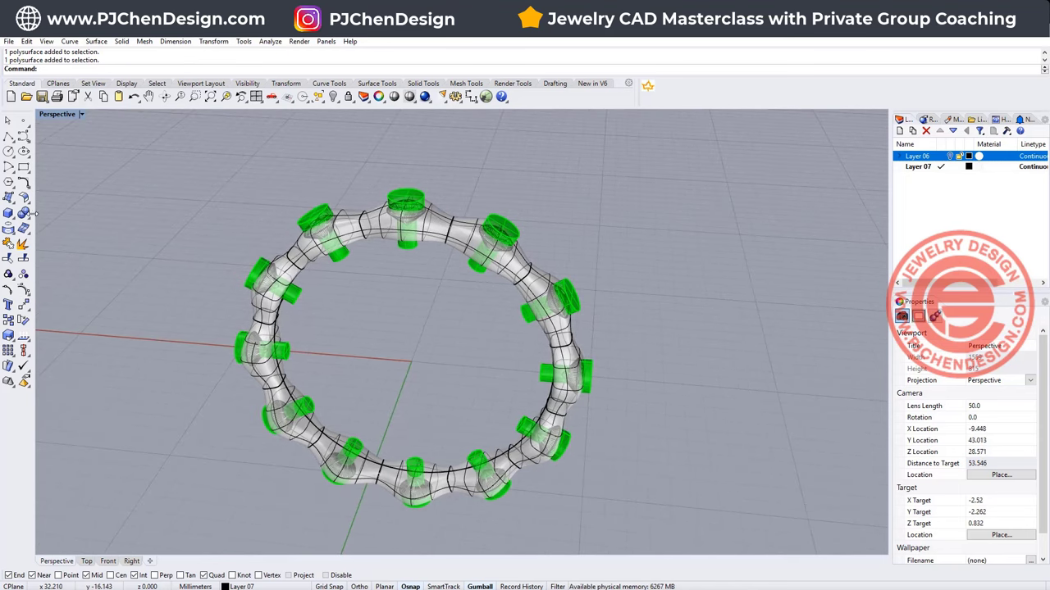
click(23, 212)
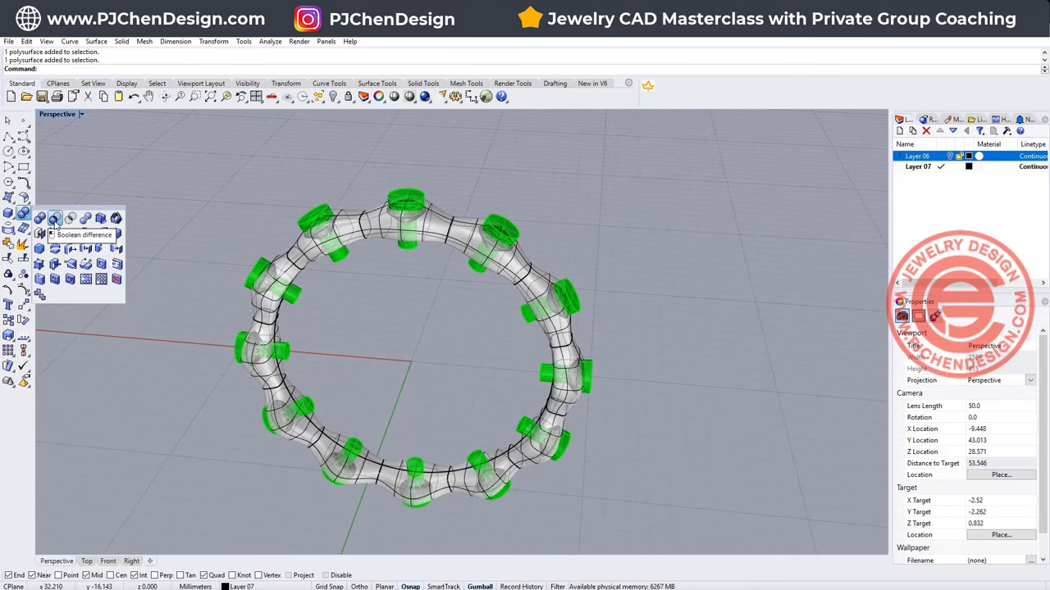
click(54, 220)
click(380, 237)
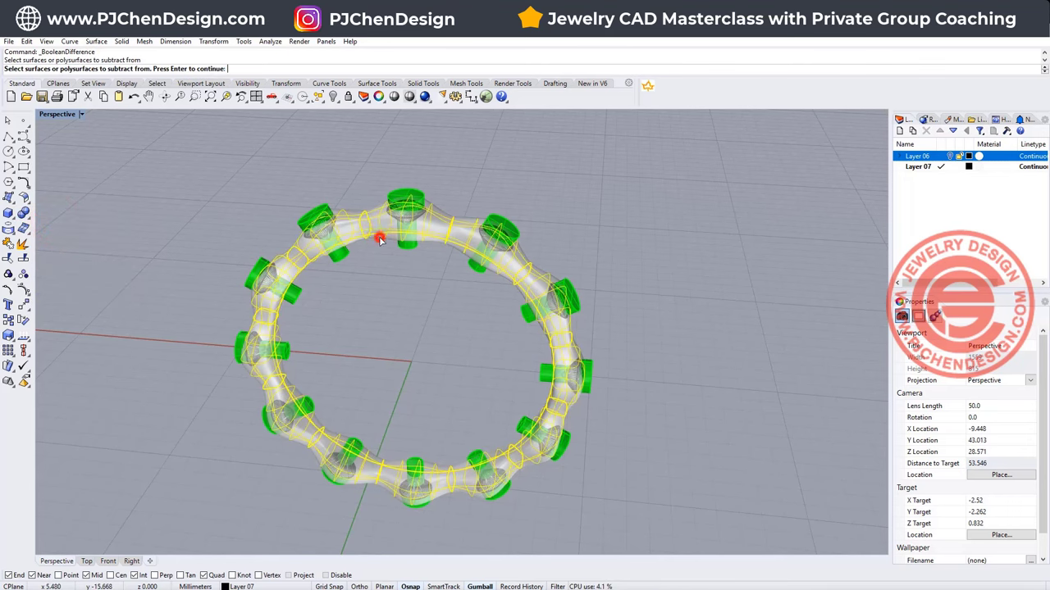
key(Return)
drag(157, 155, 643, 460)
key(Return)
Subtract the three remaining cutters at the bottom of the ring from the metal band with another Boolean difference
click(489, 453)
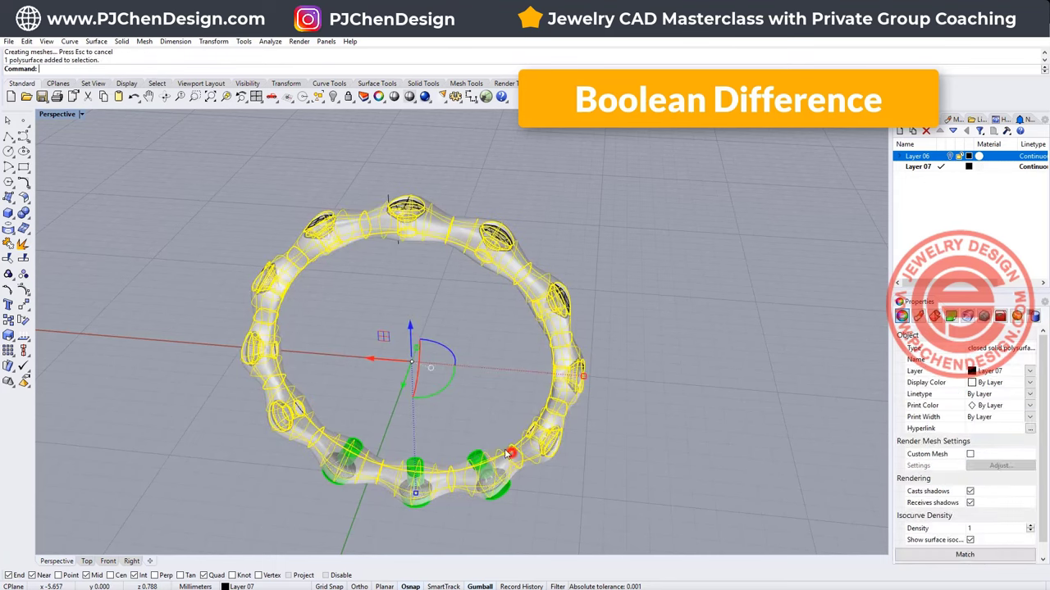
right_click(505, 449)
click(321, 372)
key(Return)
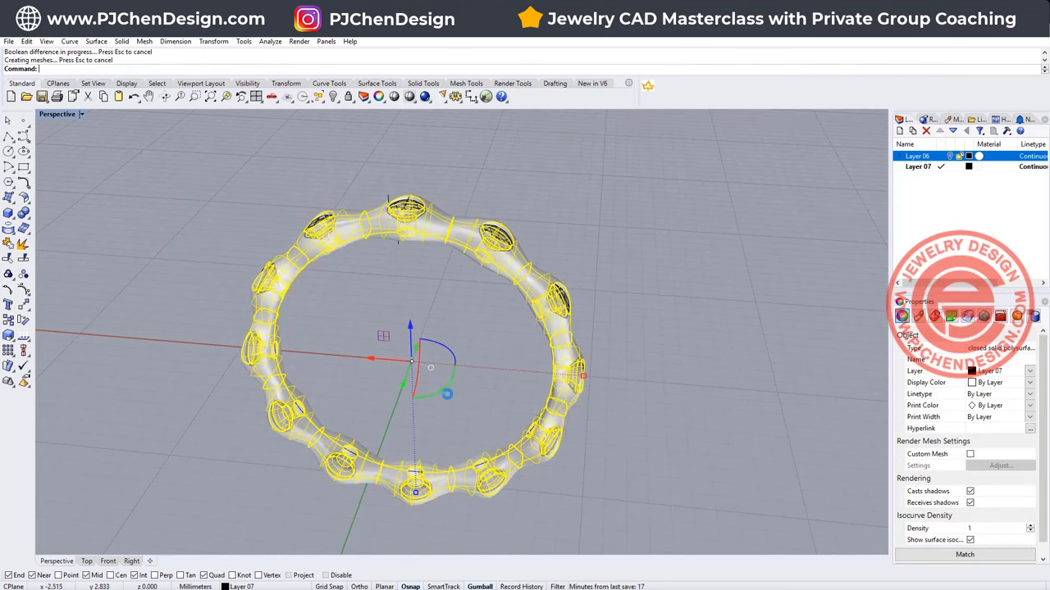
click(680, 333)
right_click(680, 330)
right_drag(649, 284, 333, 115)
click(322, 100)
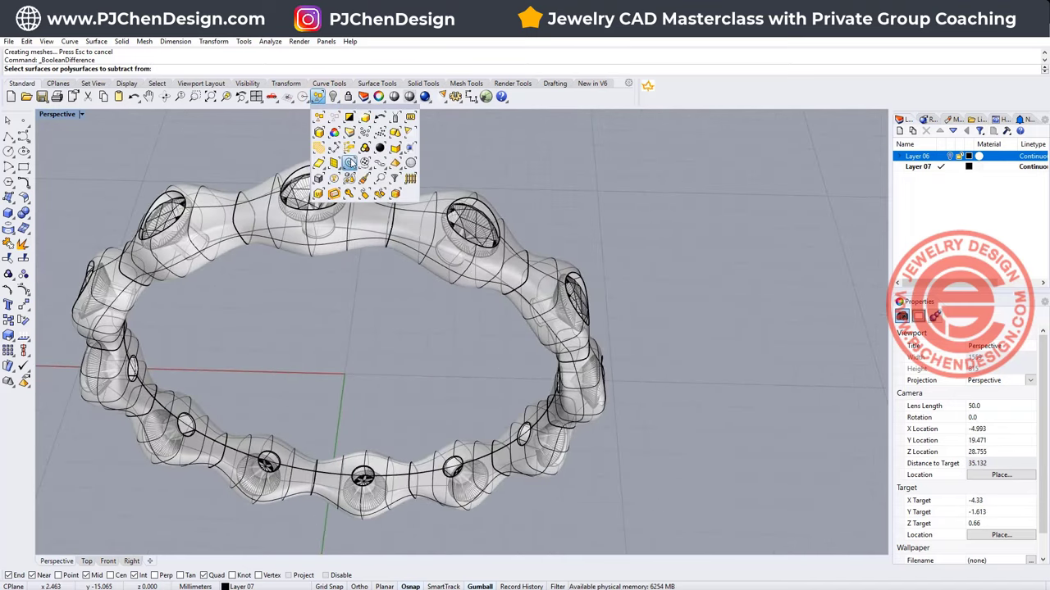
click(349, 163)
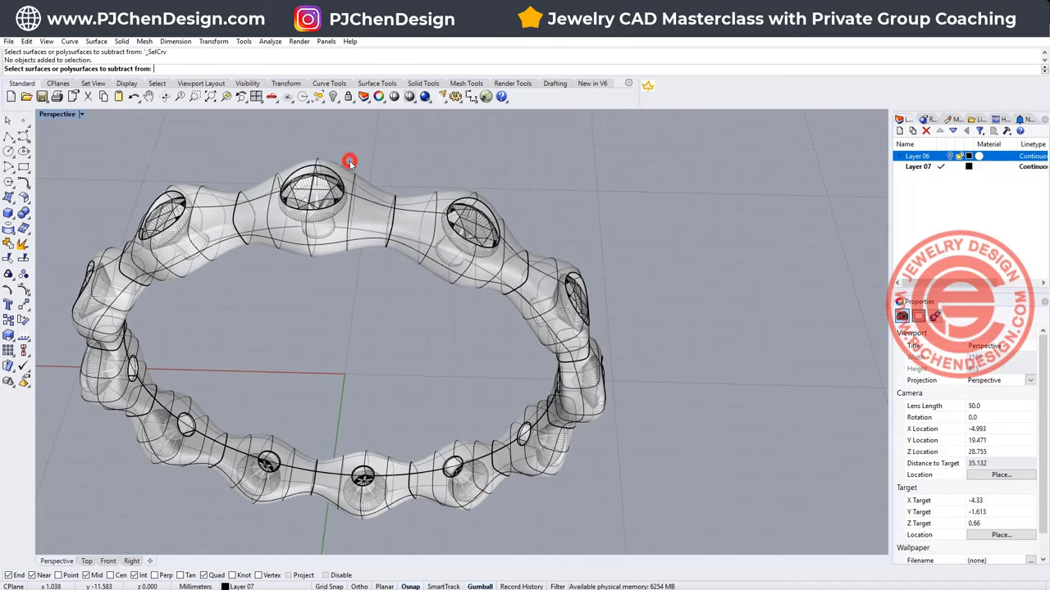
key(Escape)
Select the joined gem mesh, set its display color to Cyan and deselect it
click(318, 99)
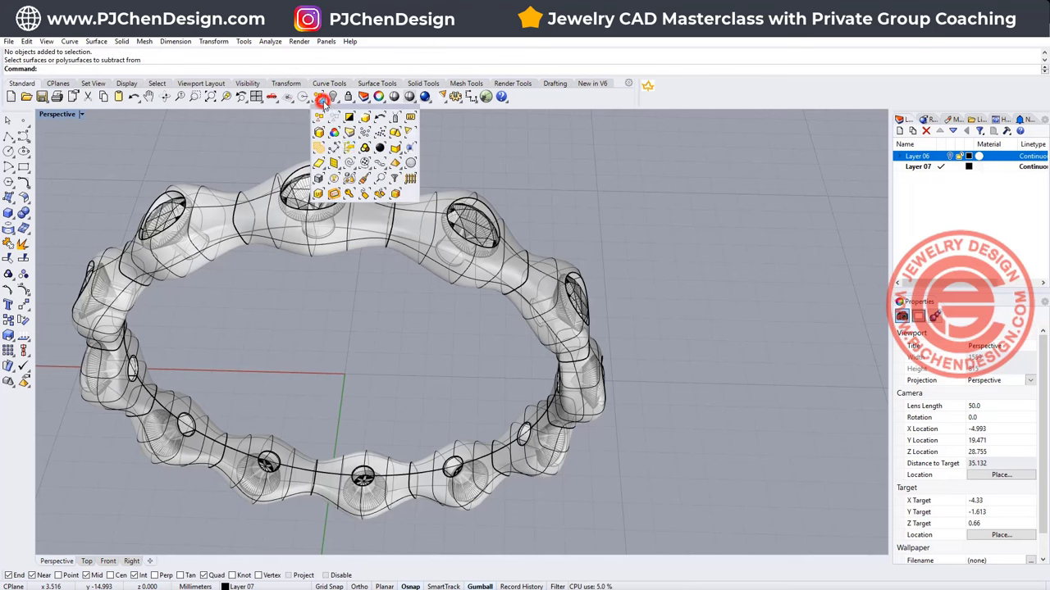
click(334, 163)
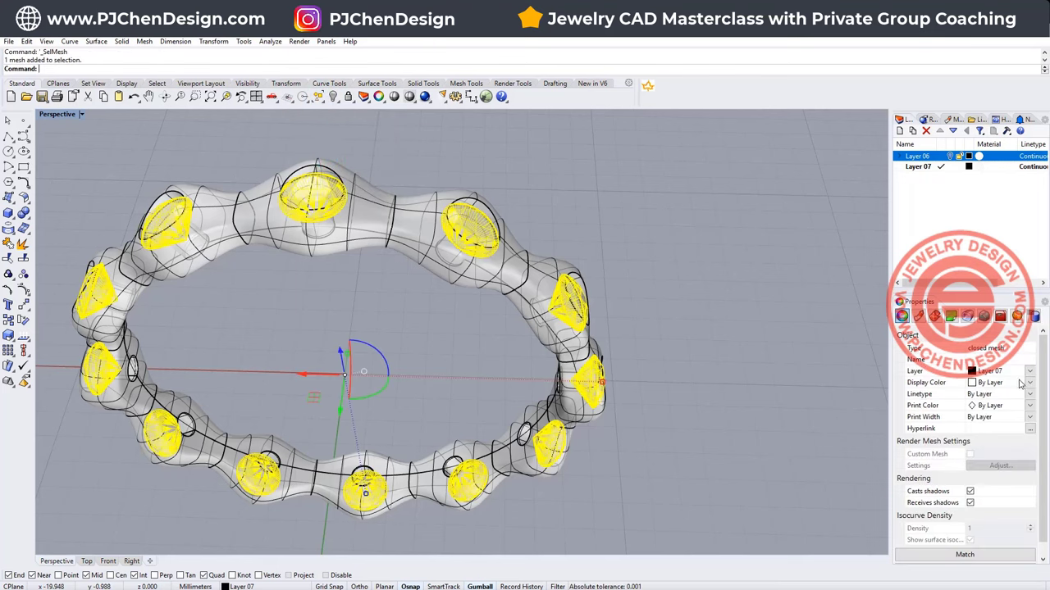
click(1031, 383)
click(984, 451)
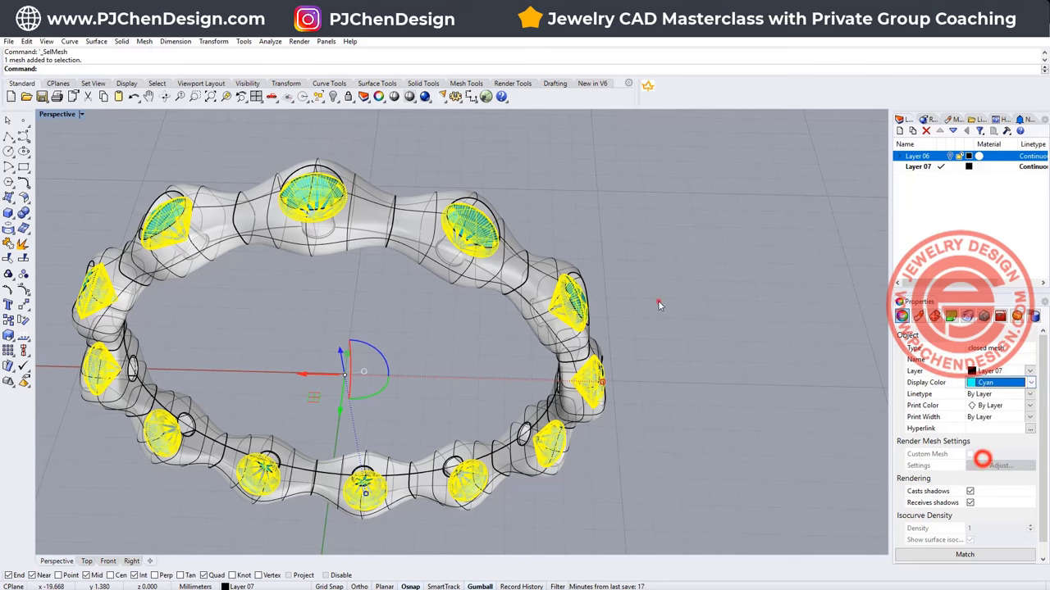
click(658, 302)
right_drag(658, 301, 550, 223)
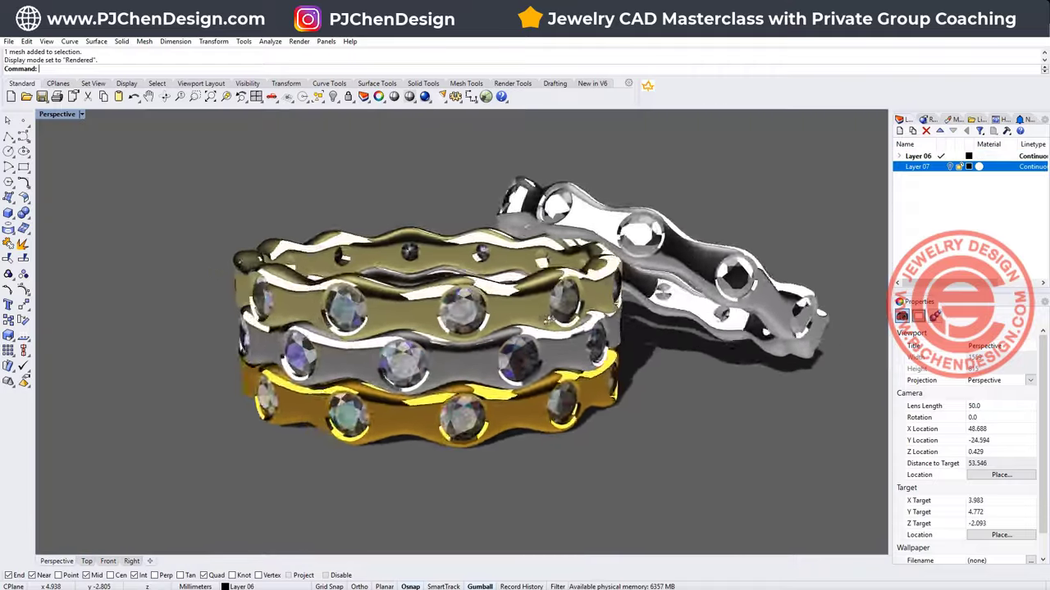